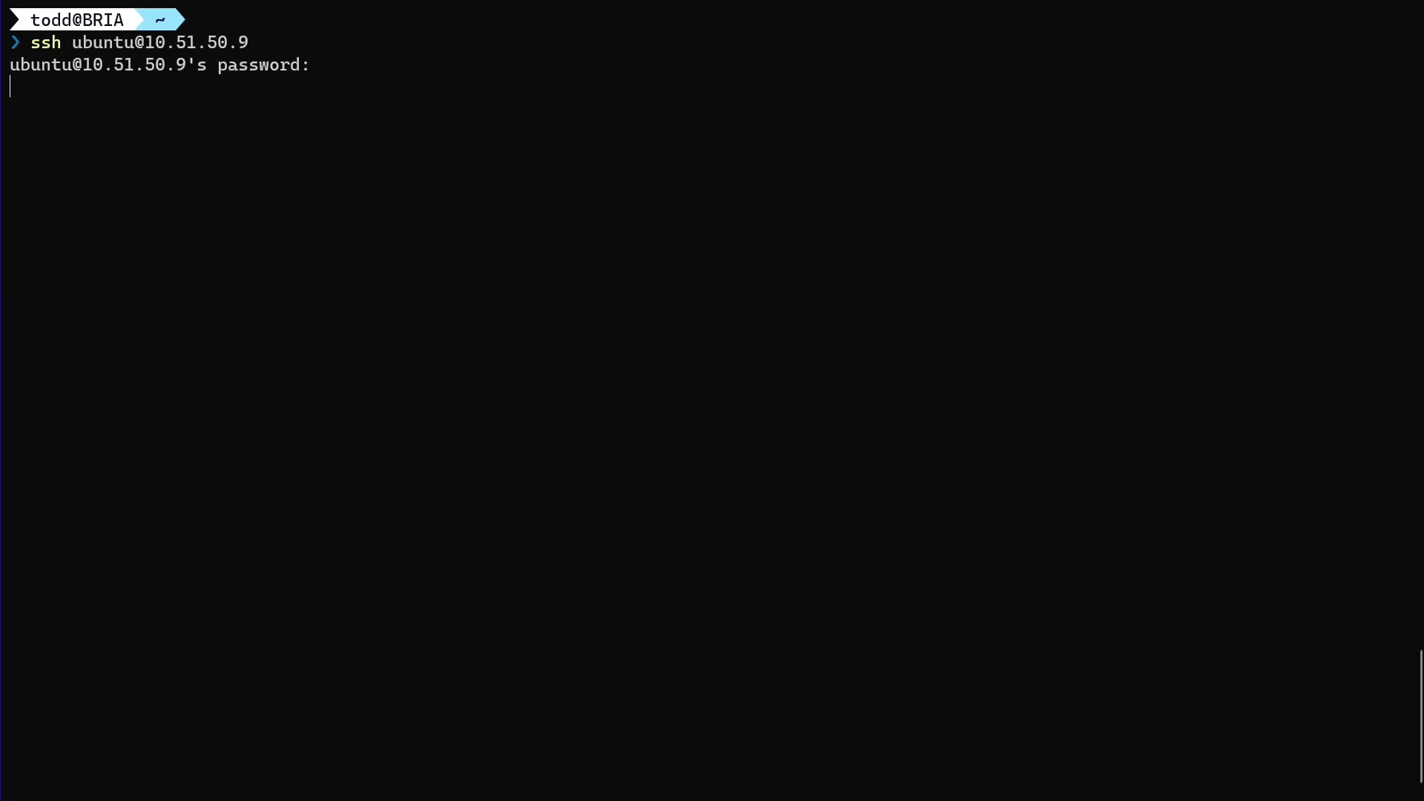
- Log in, replace the expired ubuntu password, reconnect over ssh, and begin typing sudo apt update
text(ubuntu)
key(Return)
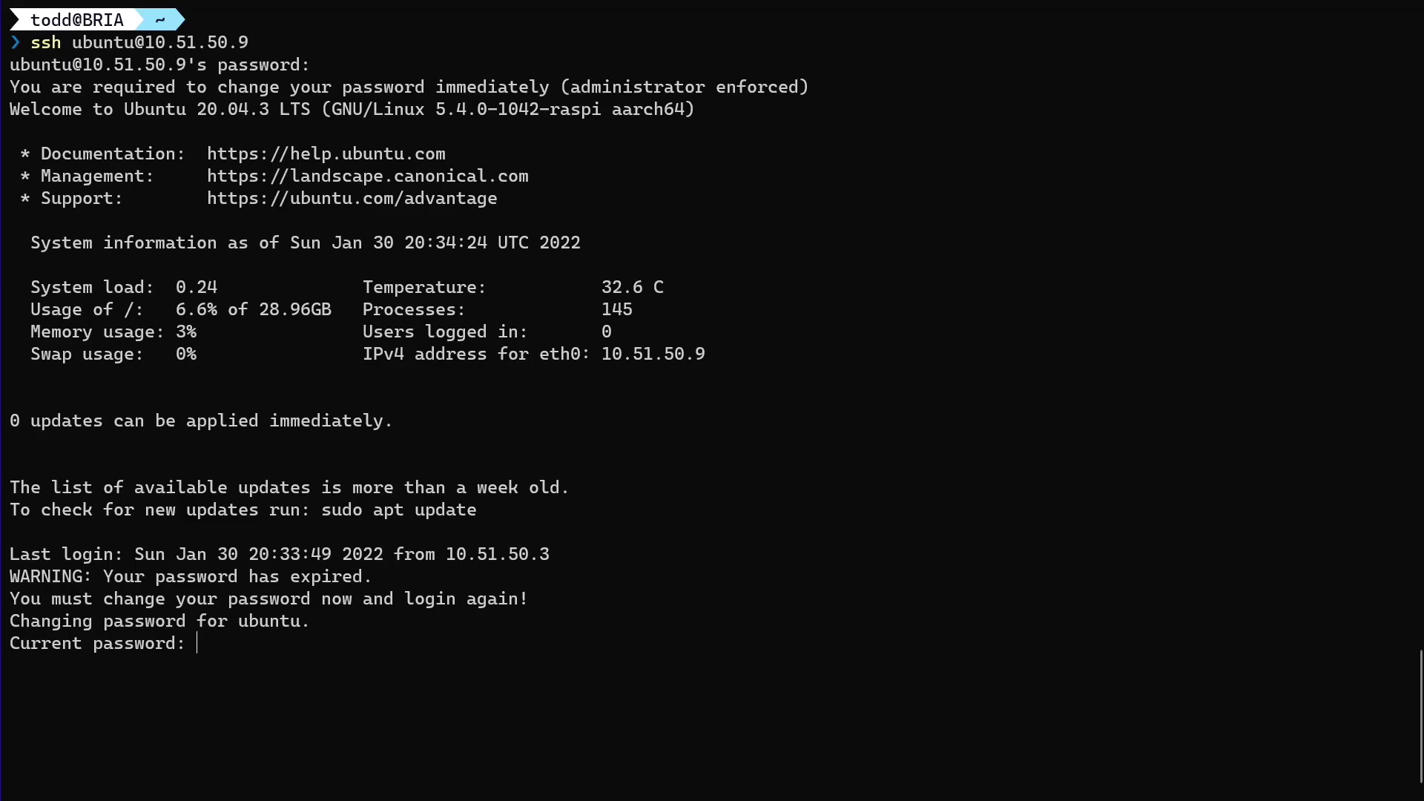
key(Return)
key(Return)
key(Return)
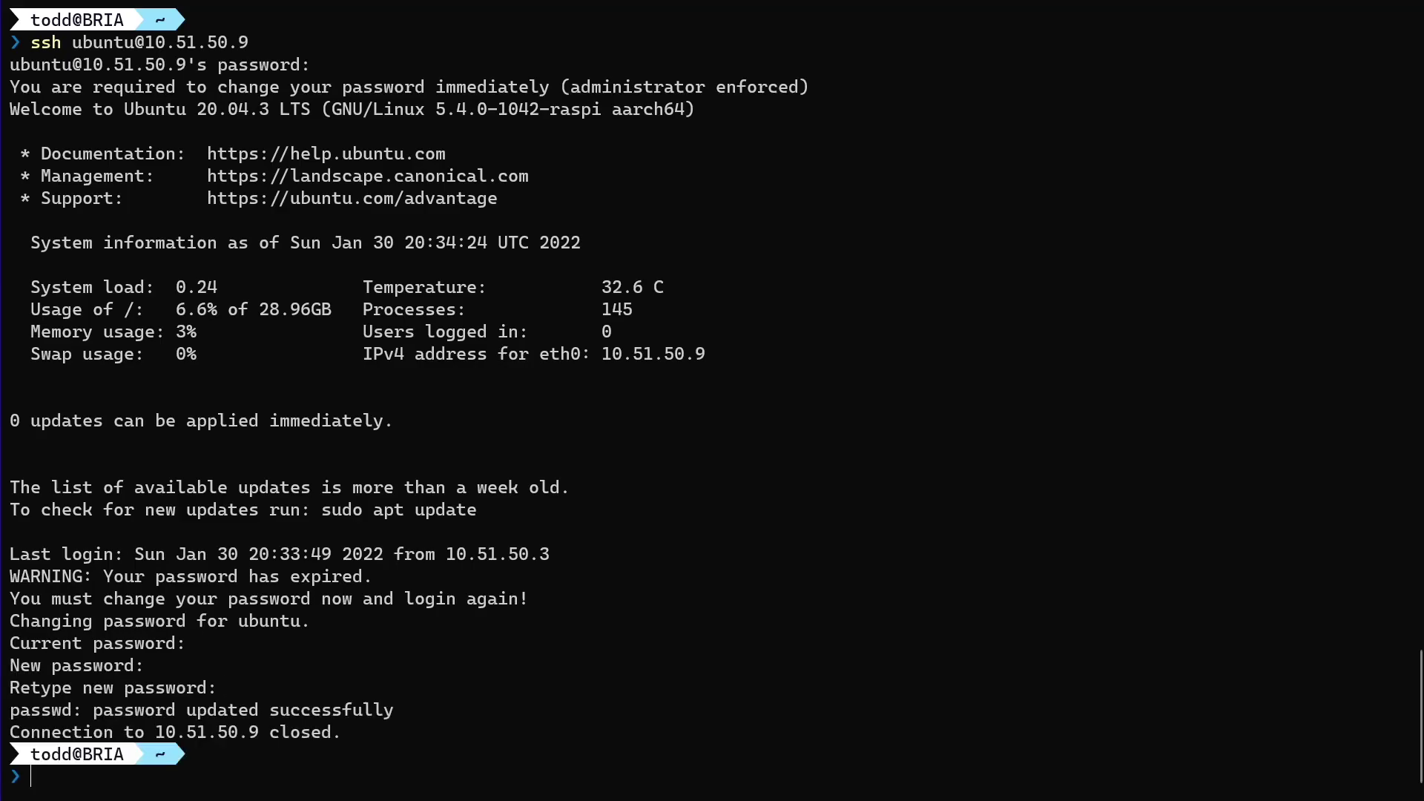
key(Up)
key(Return)
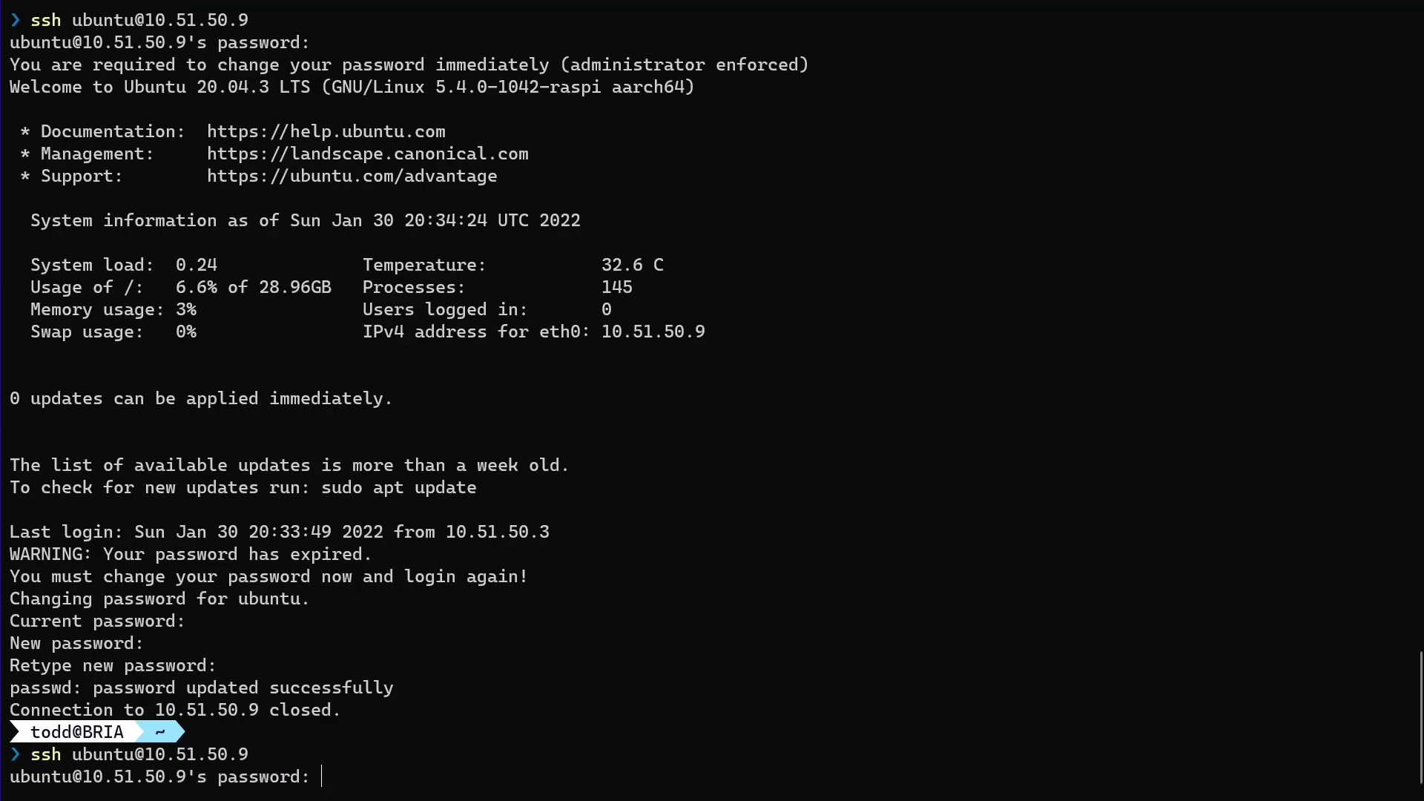
key(Return)
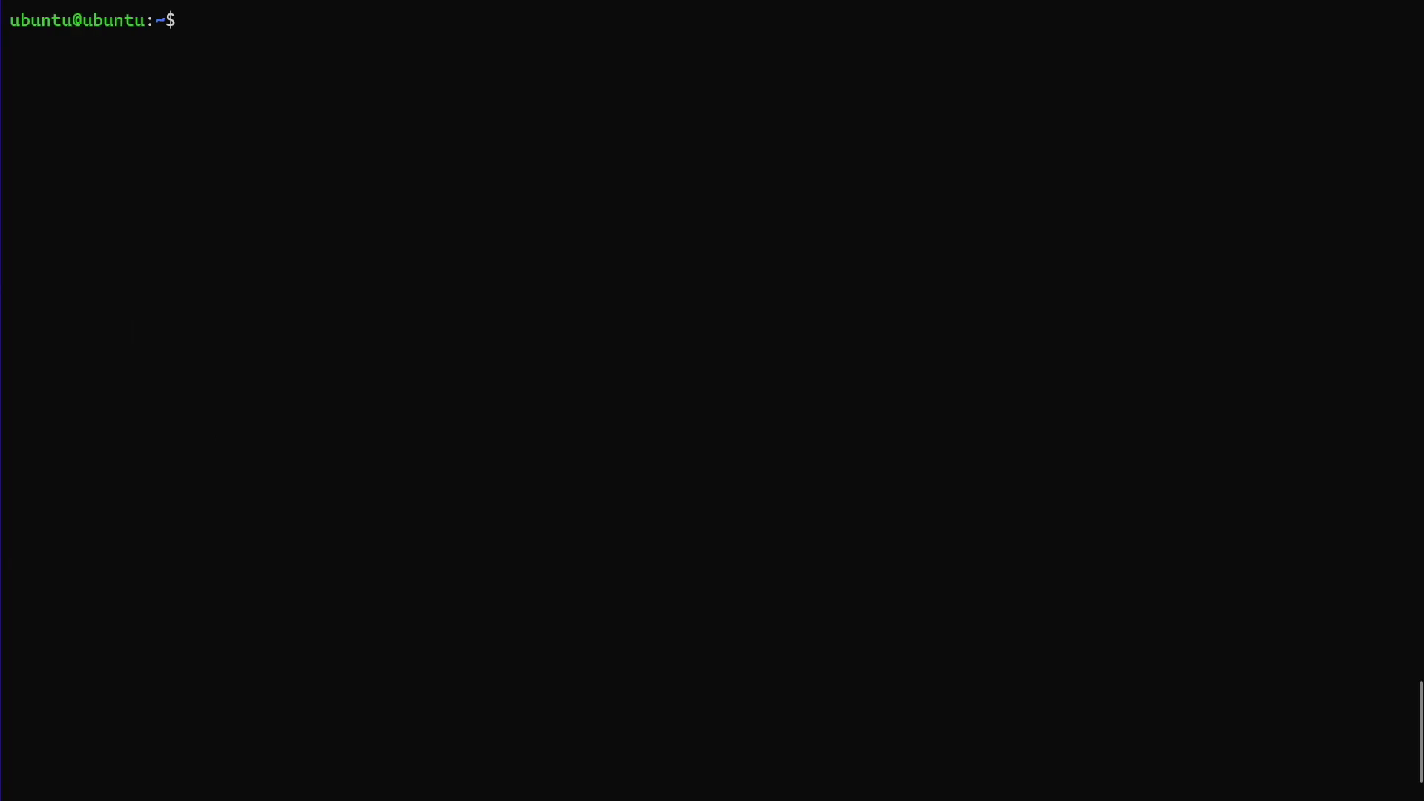
text(sudo apt up)
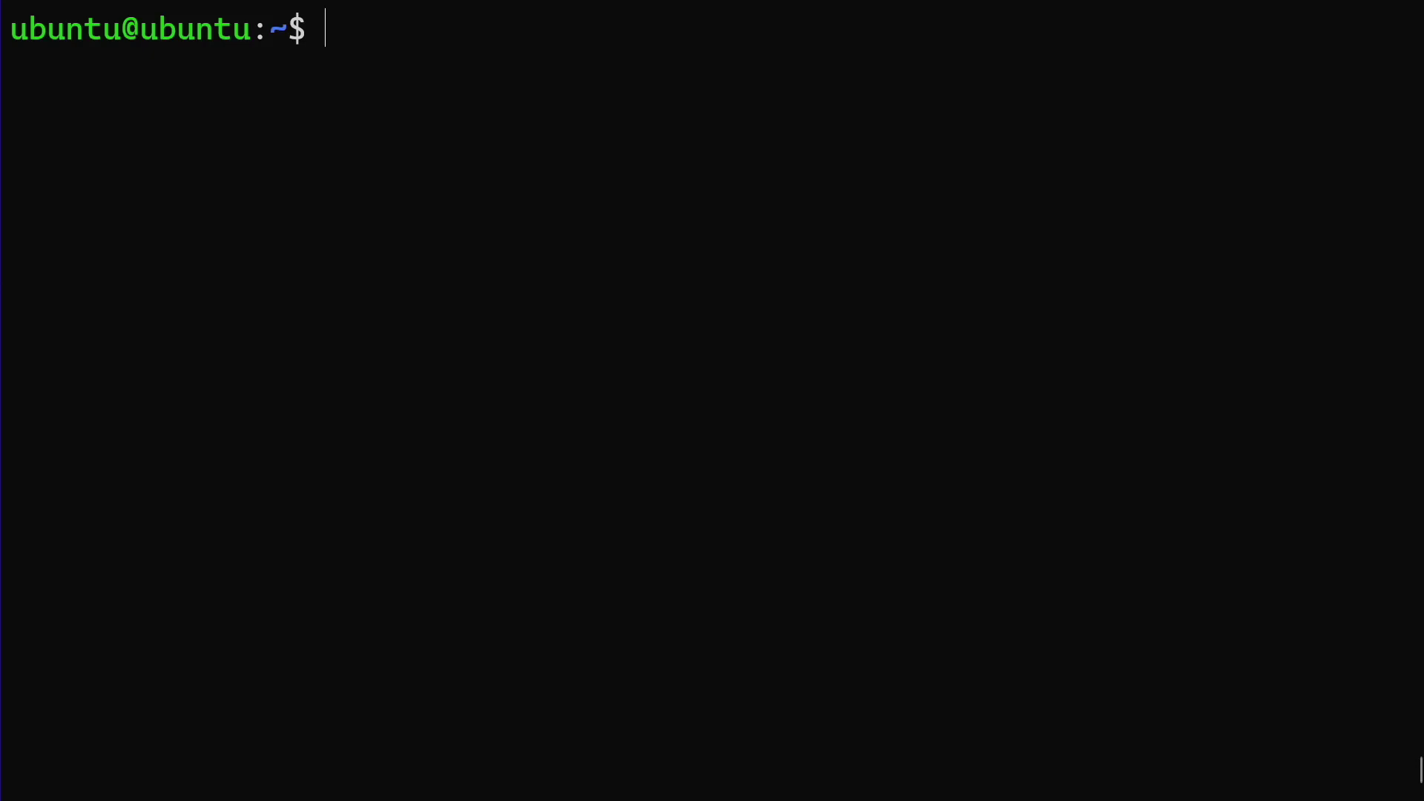
- Change the hostname in /etc/hostname from ubuntu to octavia with vim and save
text(sudo vim /etc/)
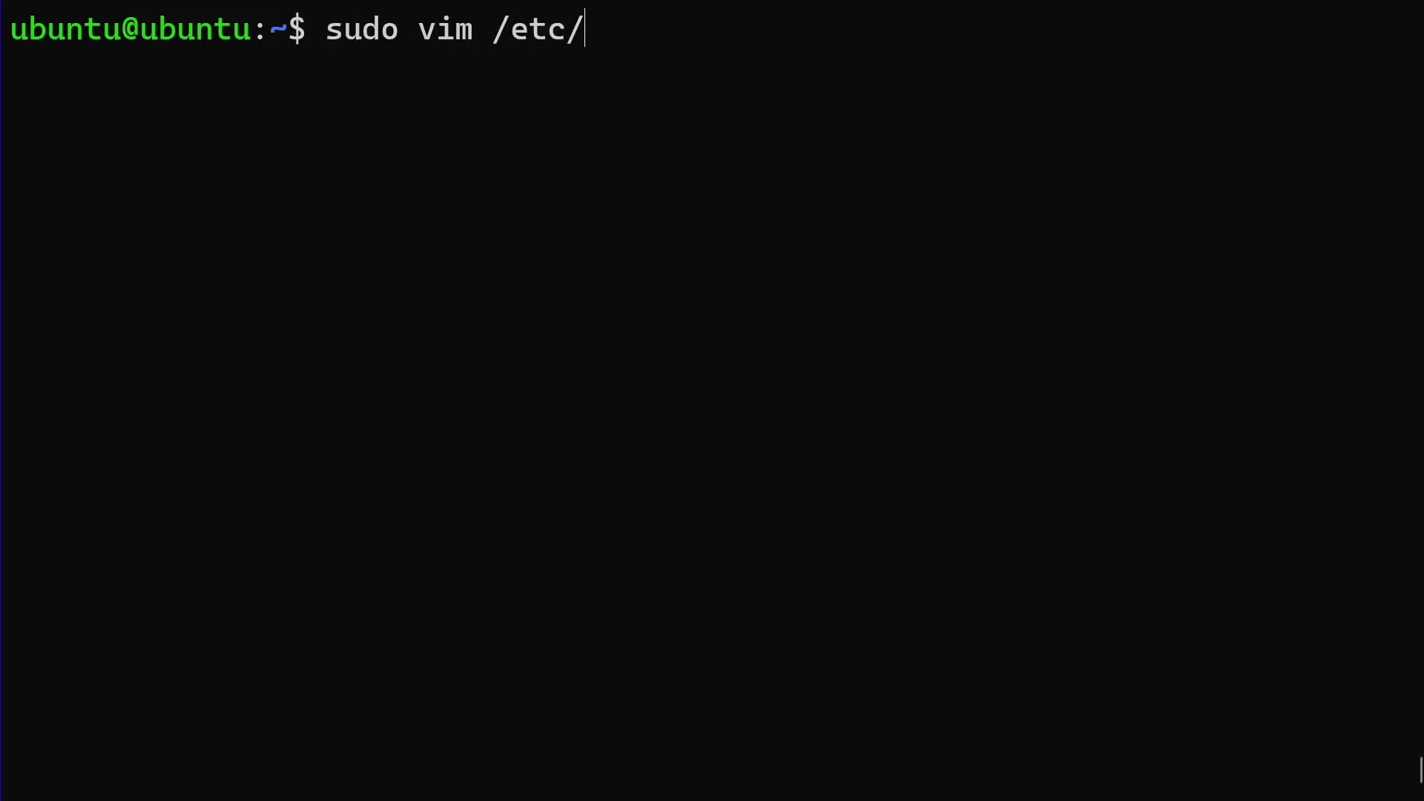
text(hto)
key(BackSpace)
key(BackSpace)
text(ostname)
key(Return)
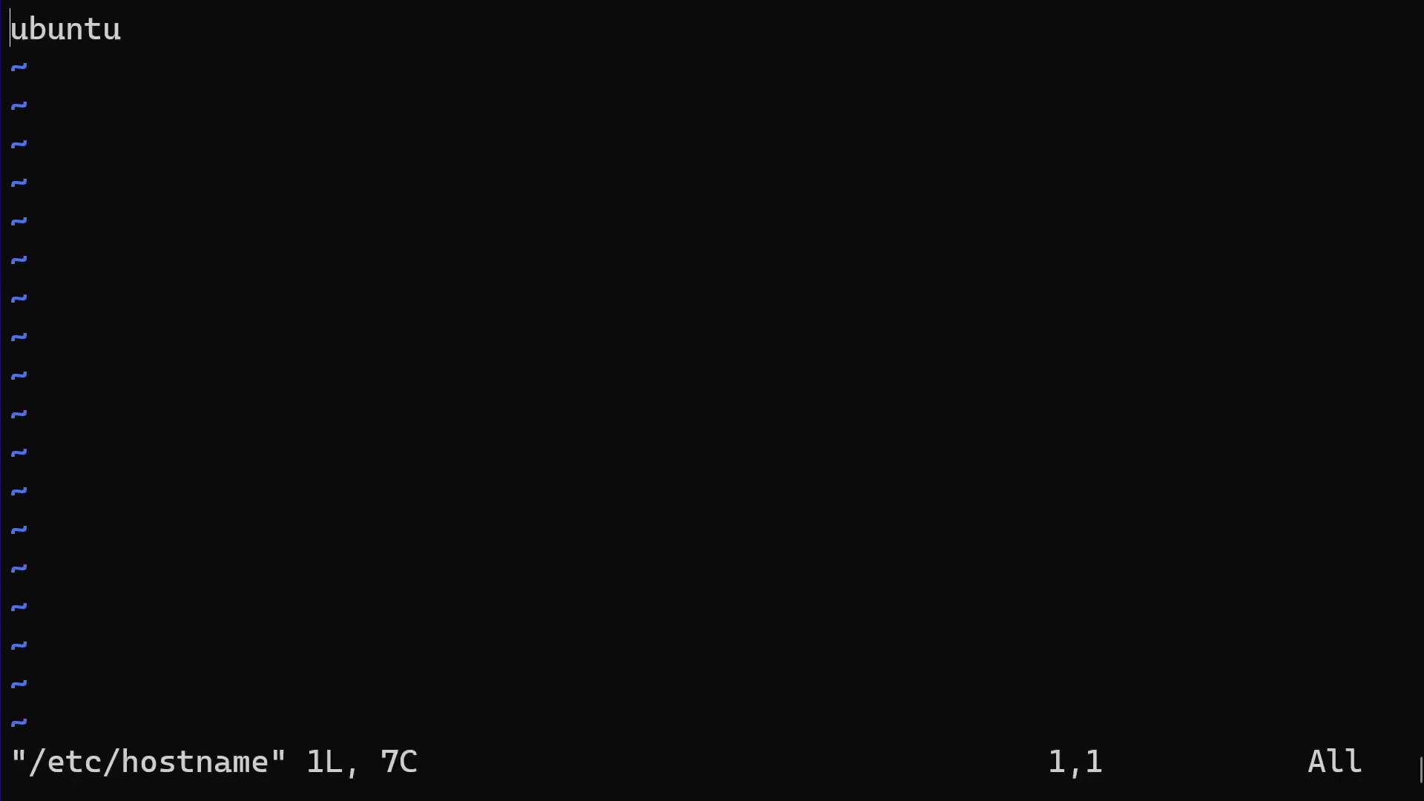
key(Right)
key(Right)
key(Right)
key(Right)
key(Right)
key(a)
key(BackSpace)
key(BackSpace)
key(BackSpace)
key(BackSpace)
key(BackSpace)
key(BackSpace)
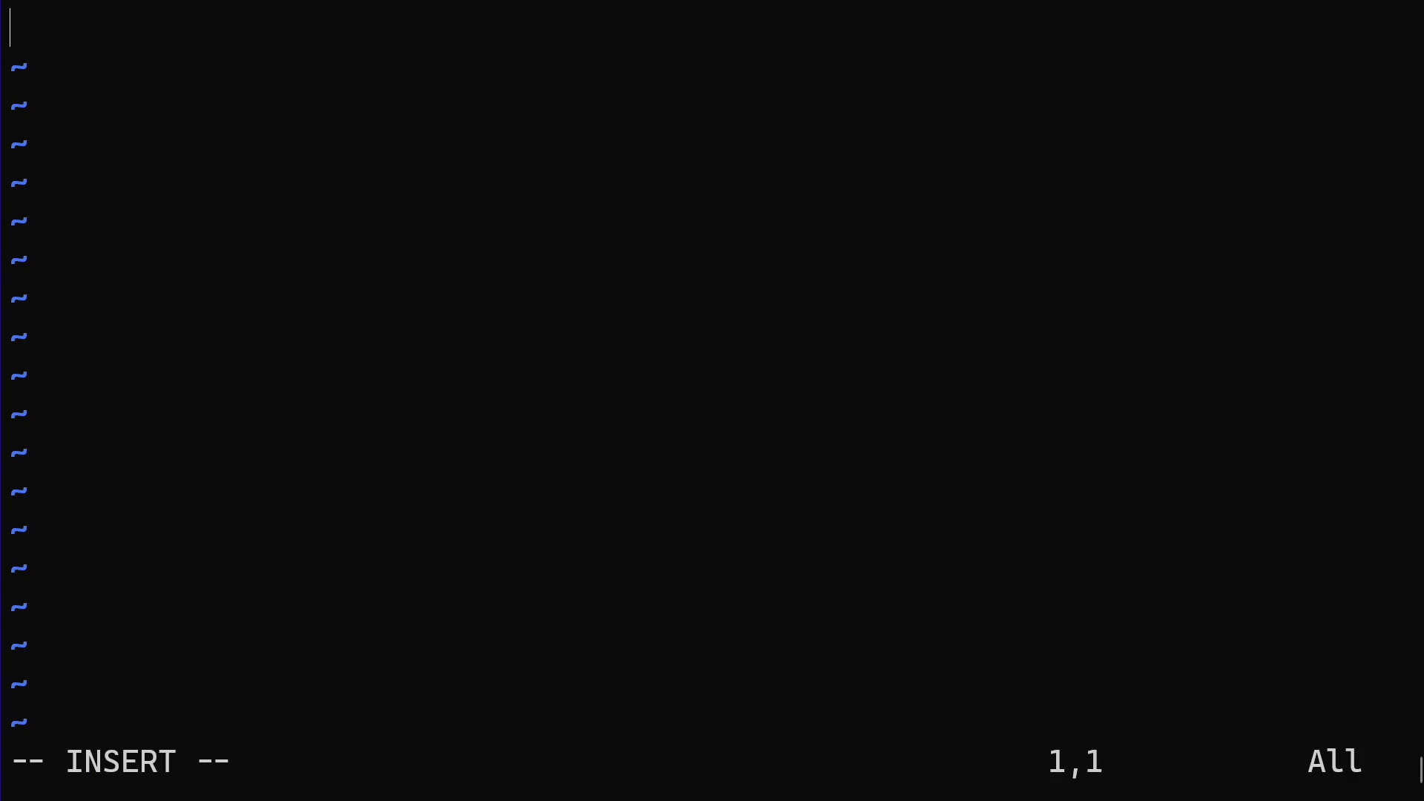
text(octavia)
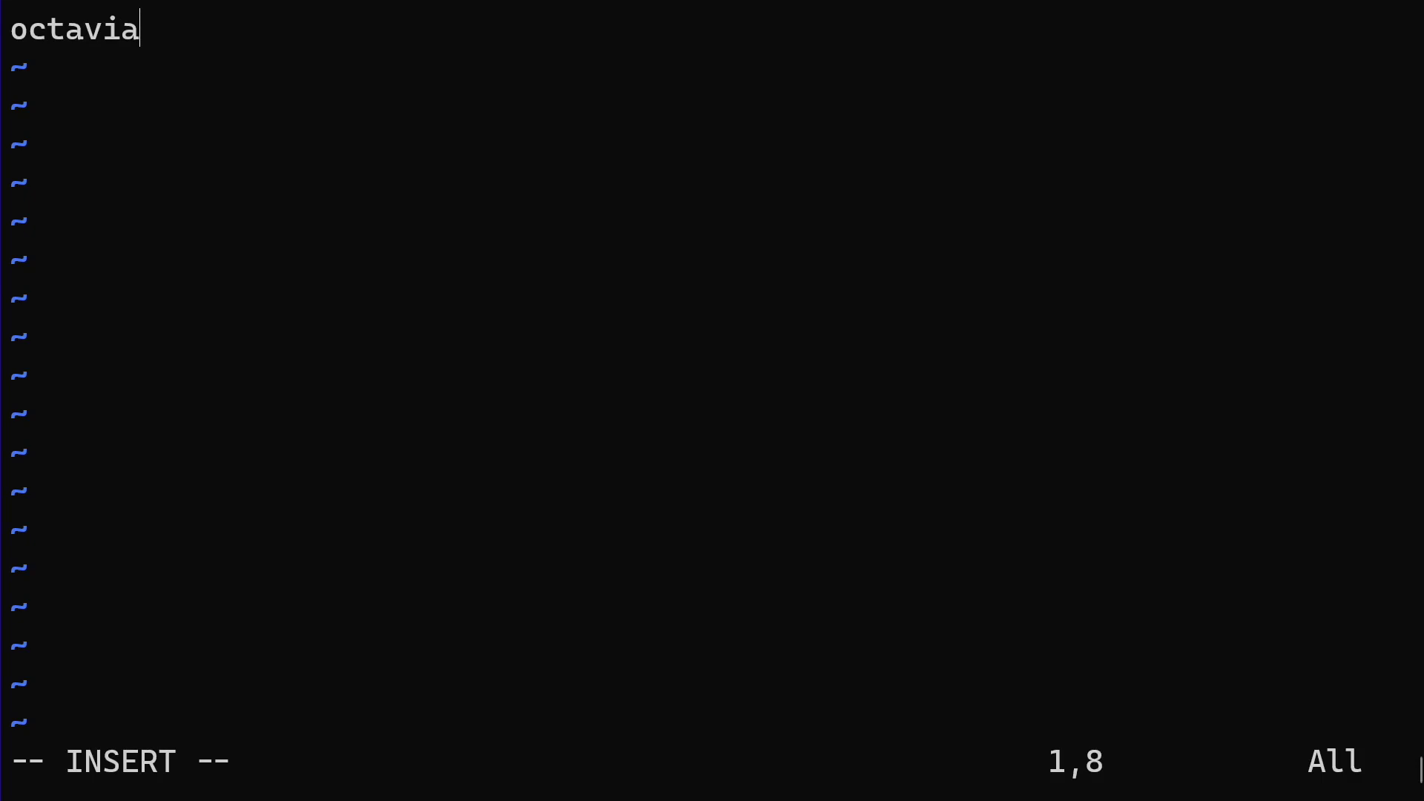
key(Escape)
text(:wq)
key(Return)
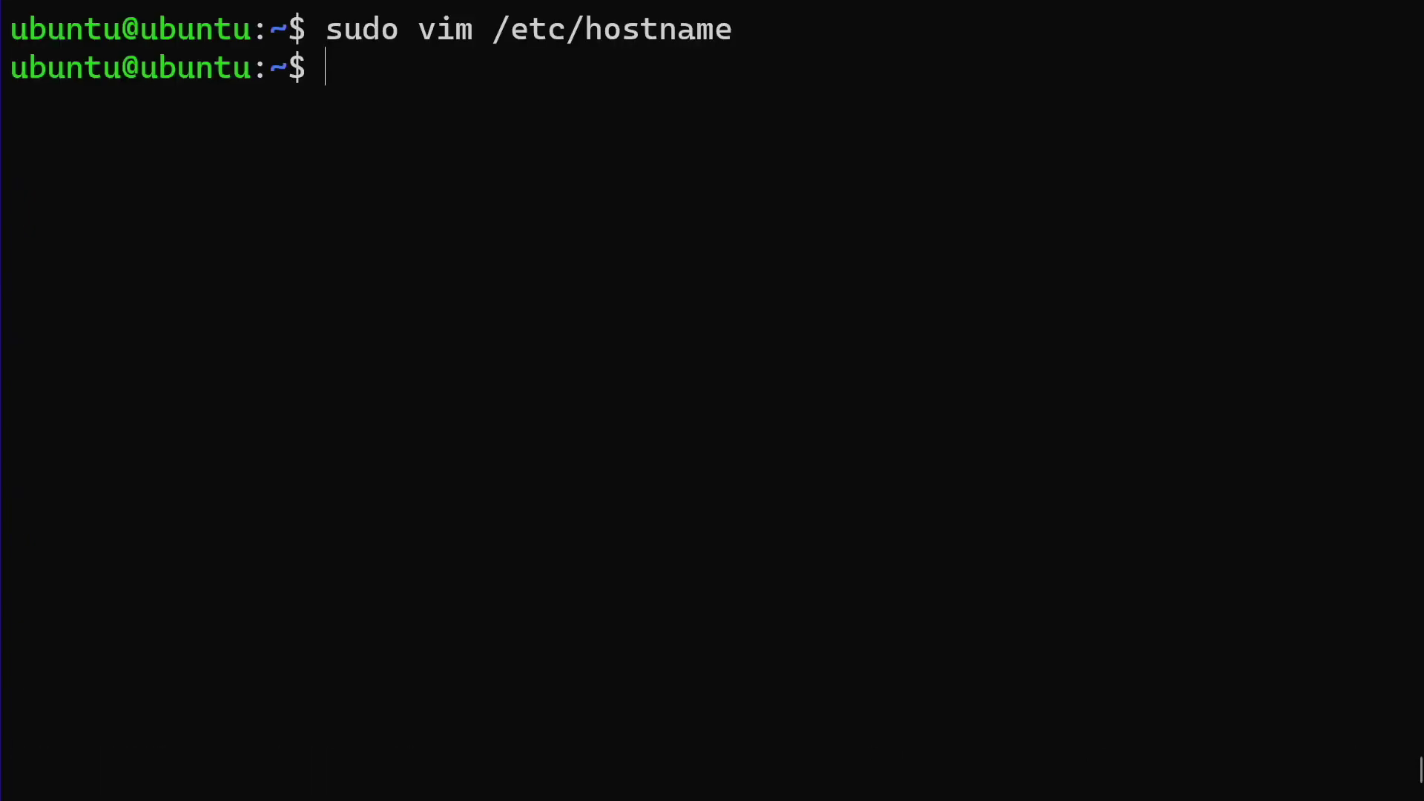
- Add a 127.0.1.1 line with the full and short name octavia to /etc/hosts, then run the Argon curl script
key(Up)
key(BackSpace)
key(BackSpace)
key(BackSpace)
key(BackSpace)
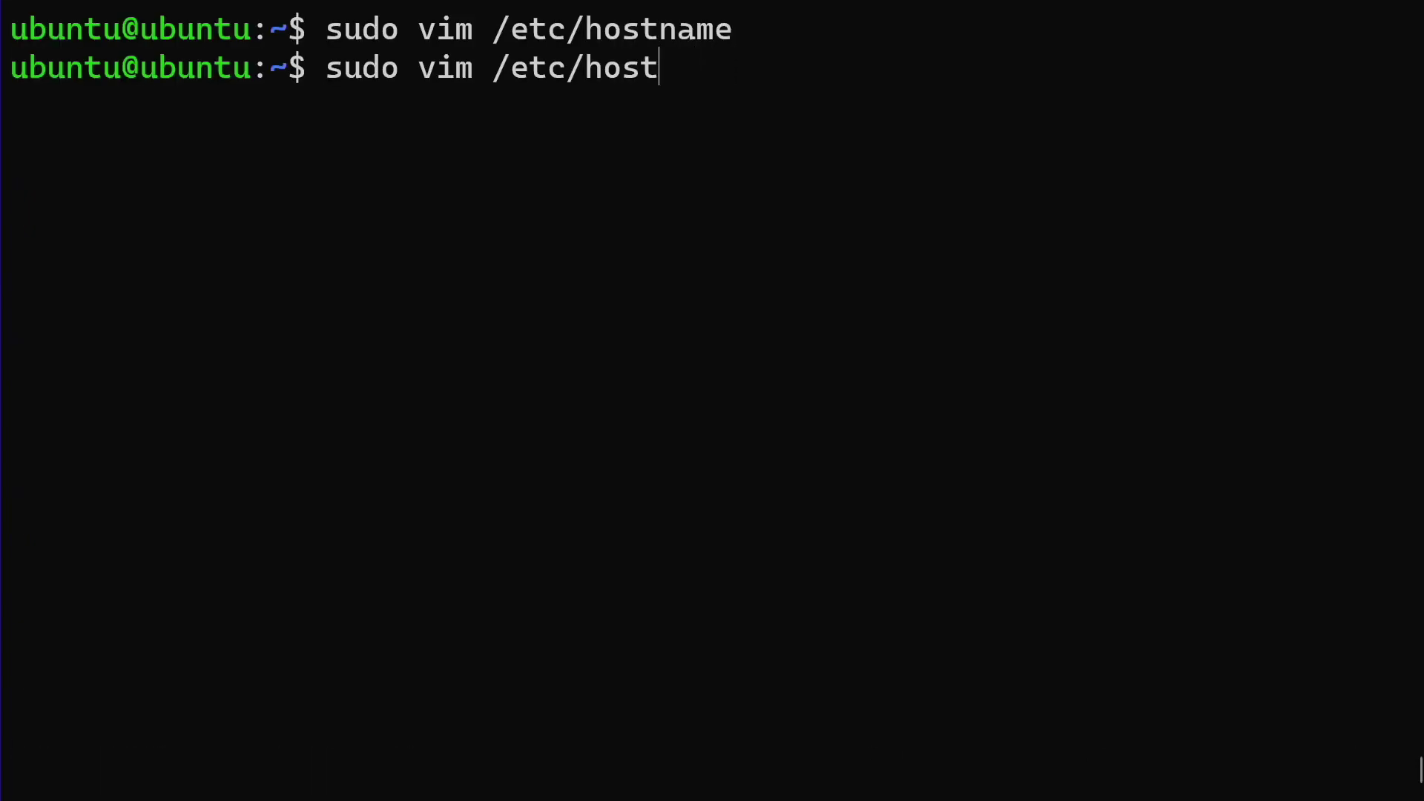
text(s)
key(Return)
key(A)
key(Return)
text(127.0.1.1)
key(Tab)
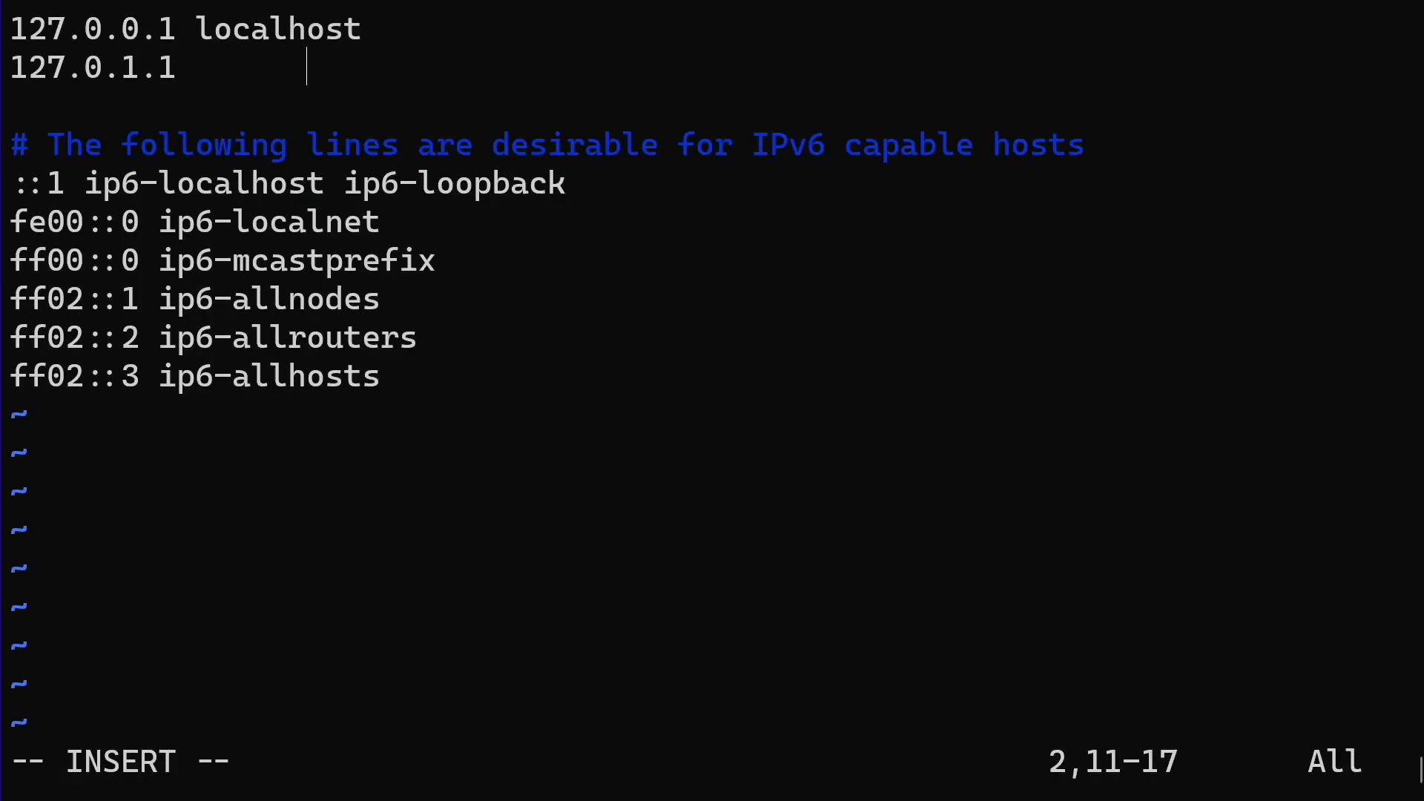
text(octavia.spatacoli.org)
key(Tab)
text(octavia)
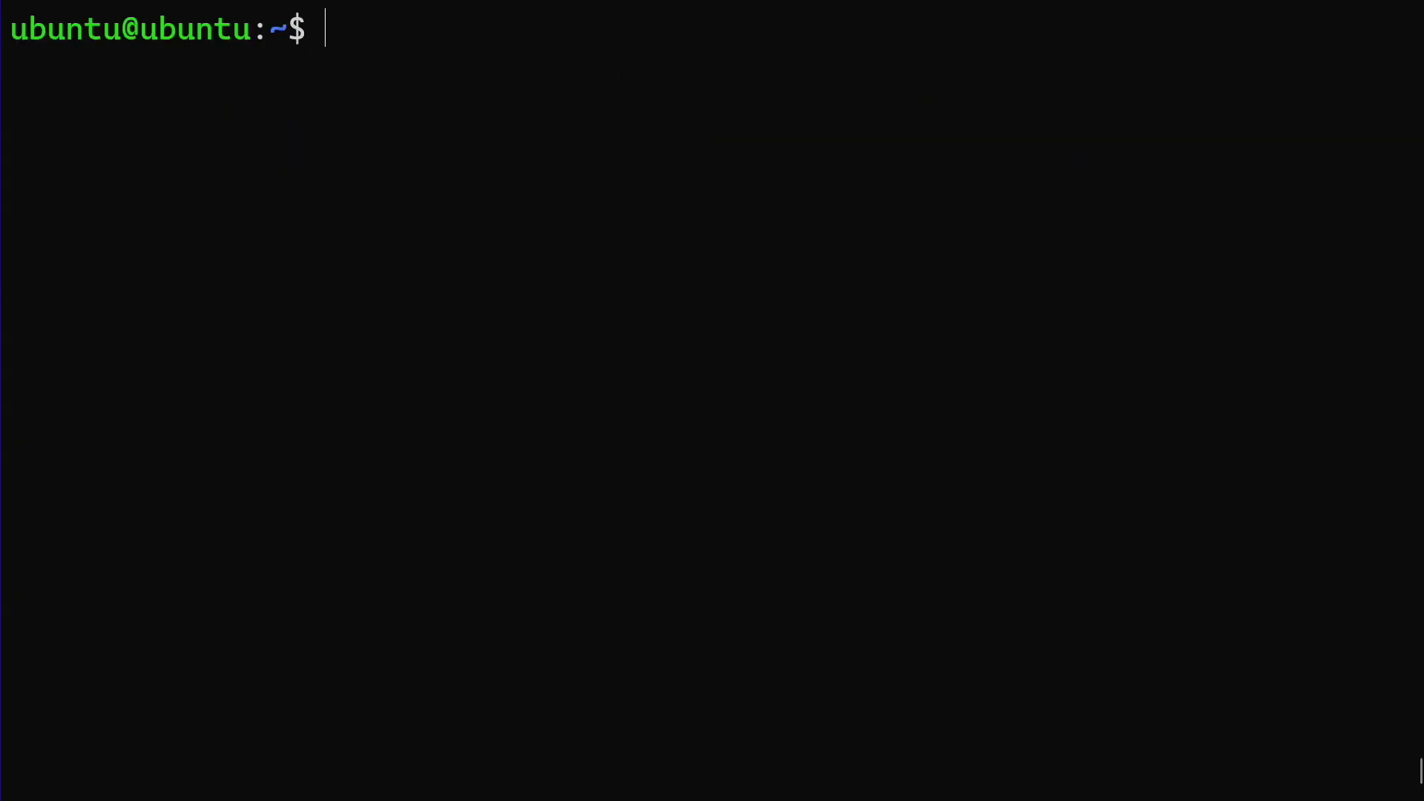
text(curl https://download.argon40.com/argon1.sh | bash)
key(Return)
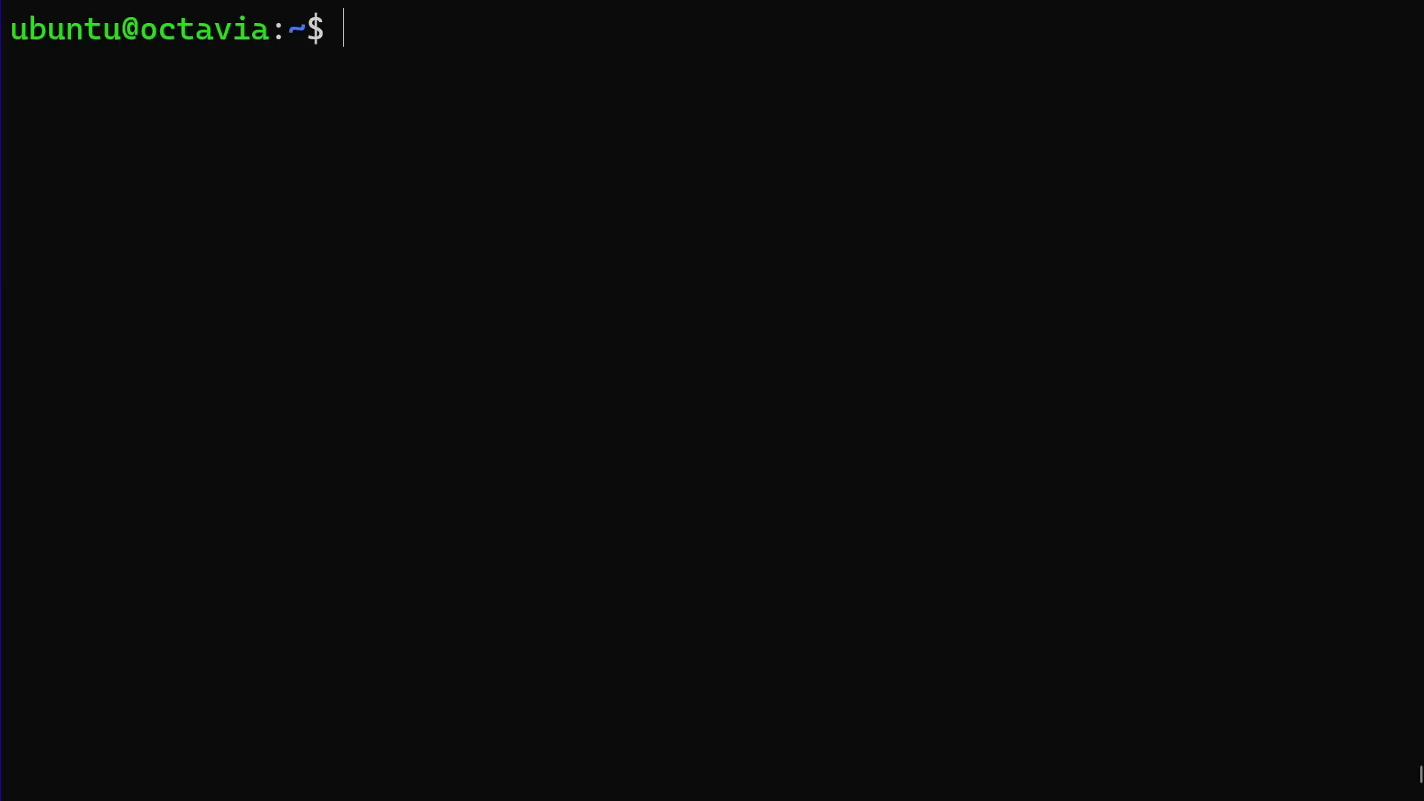
- List the disks with lsblk and enter an mdadm create command for a four-device RAID 5 /dev/md/vol1
text(lsblk)
key(Return)
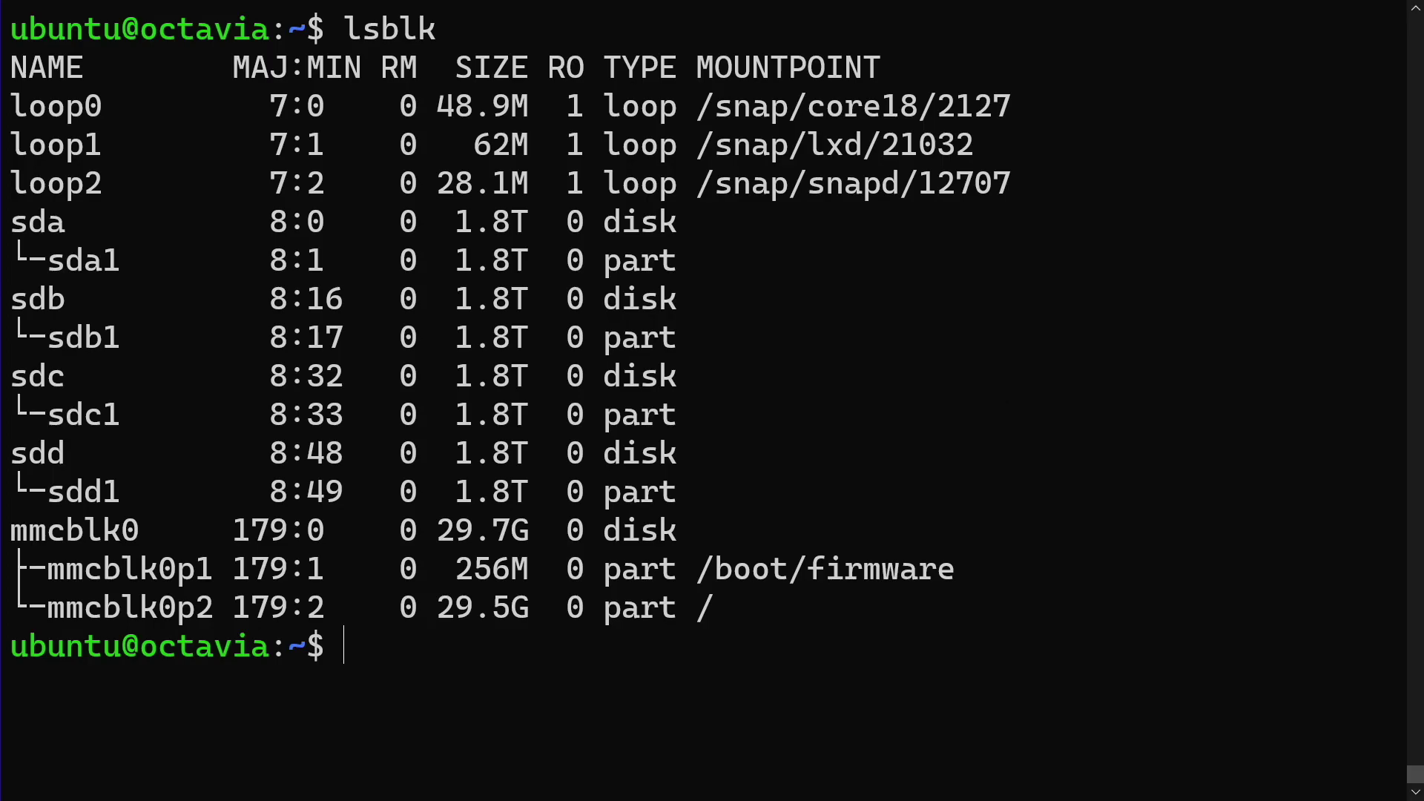
text(sudo mdadm --create --verbose /dev/md/vol1 --level=5)
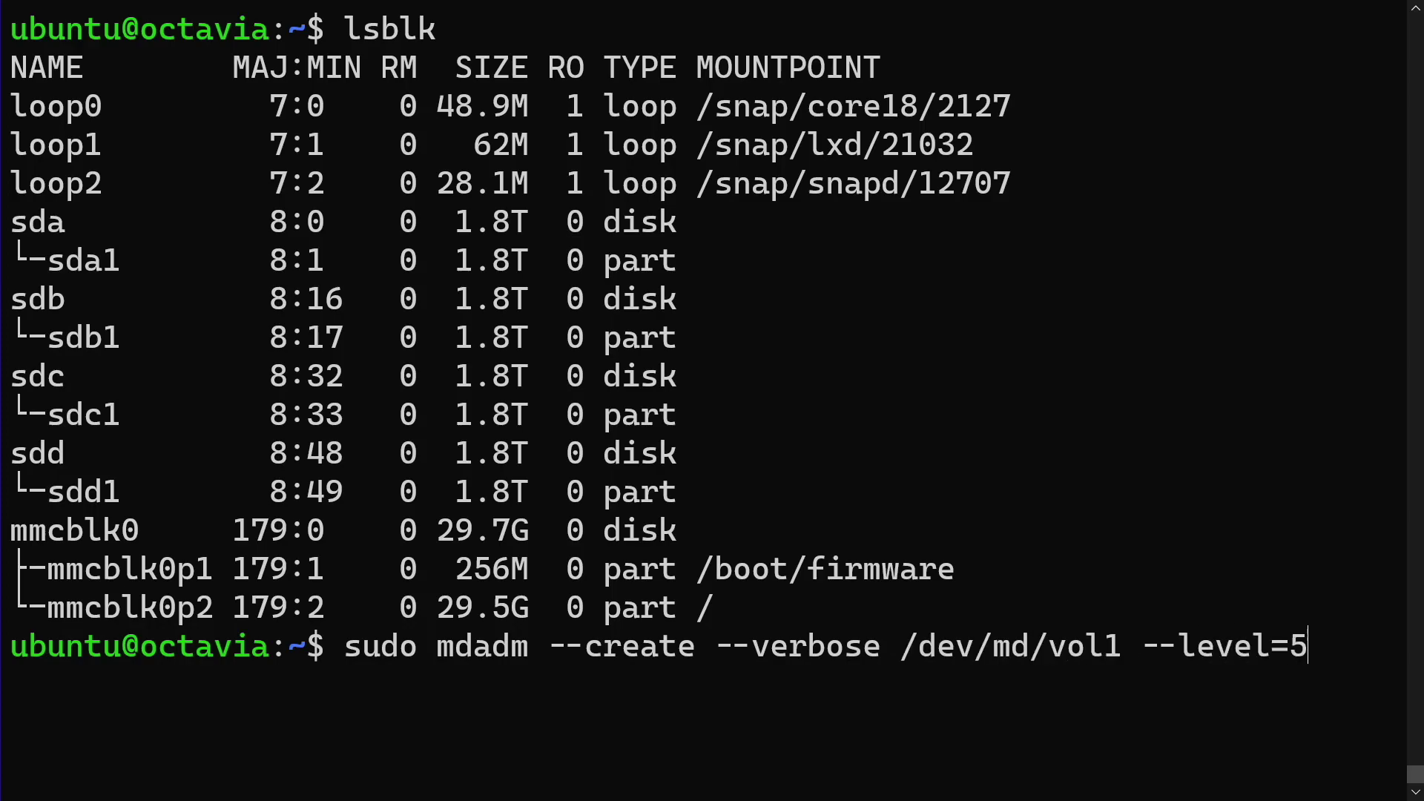
text( --raid-devices=4 )
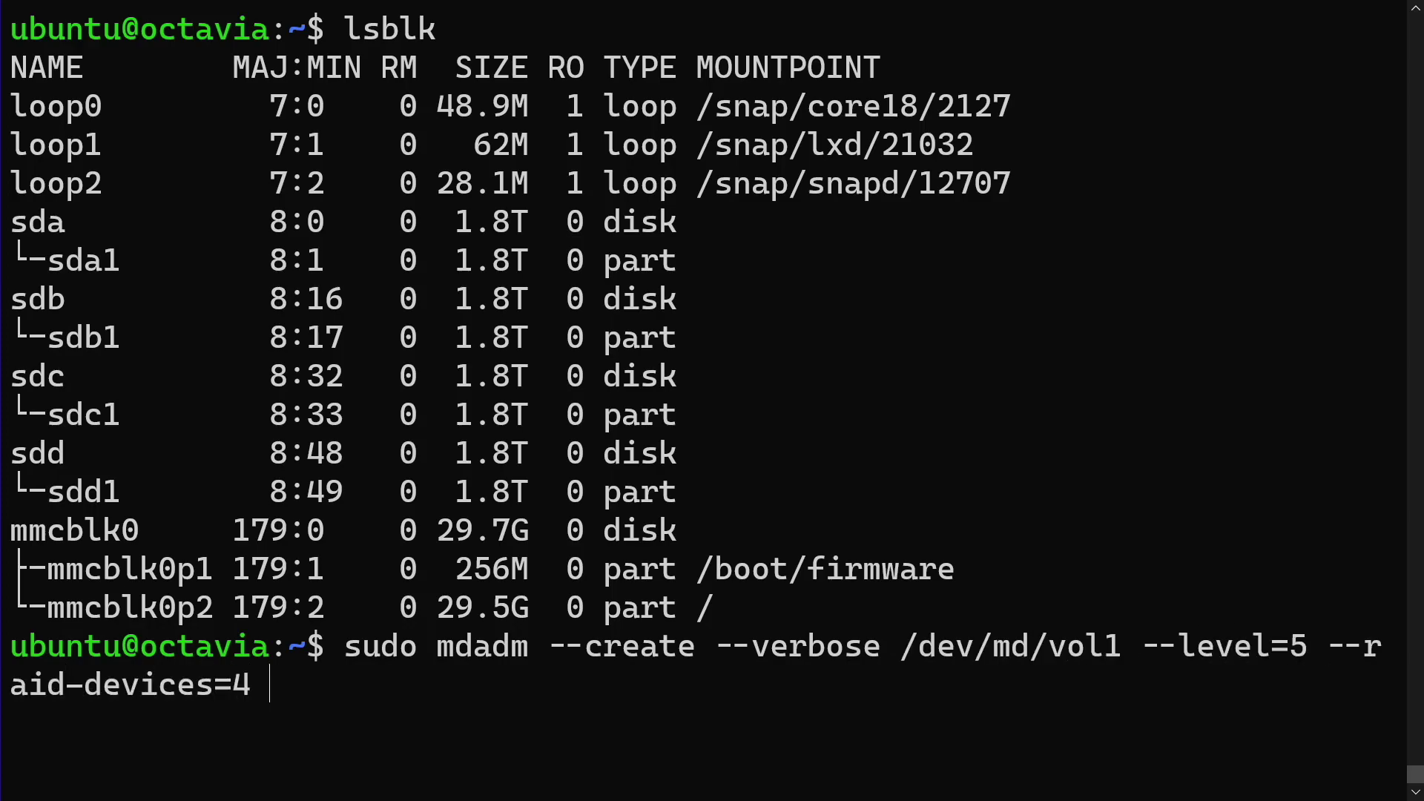
text(/dev/sda)
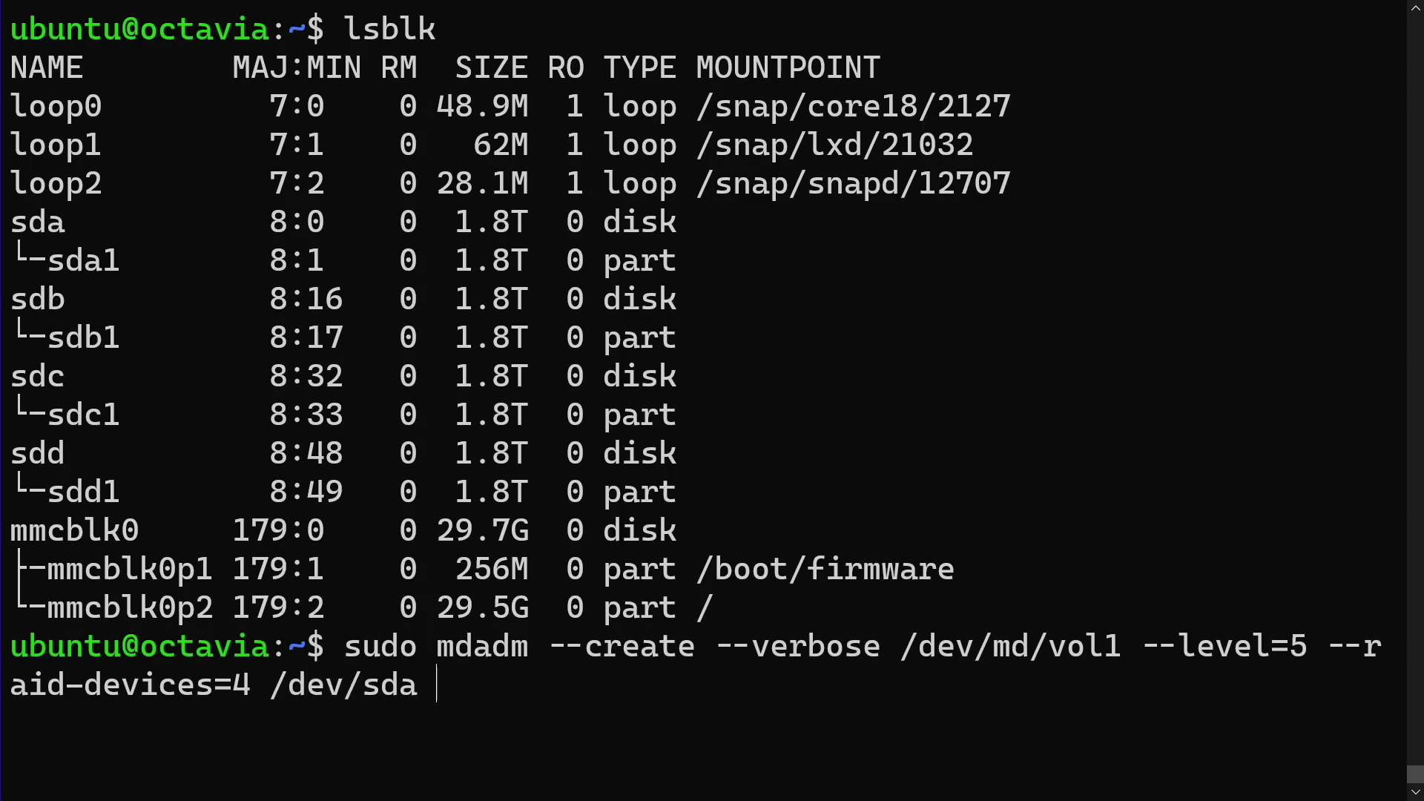
text( /dev/sd)
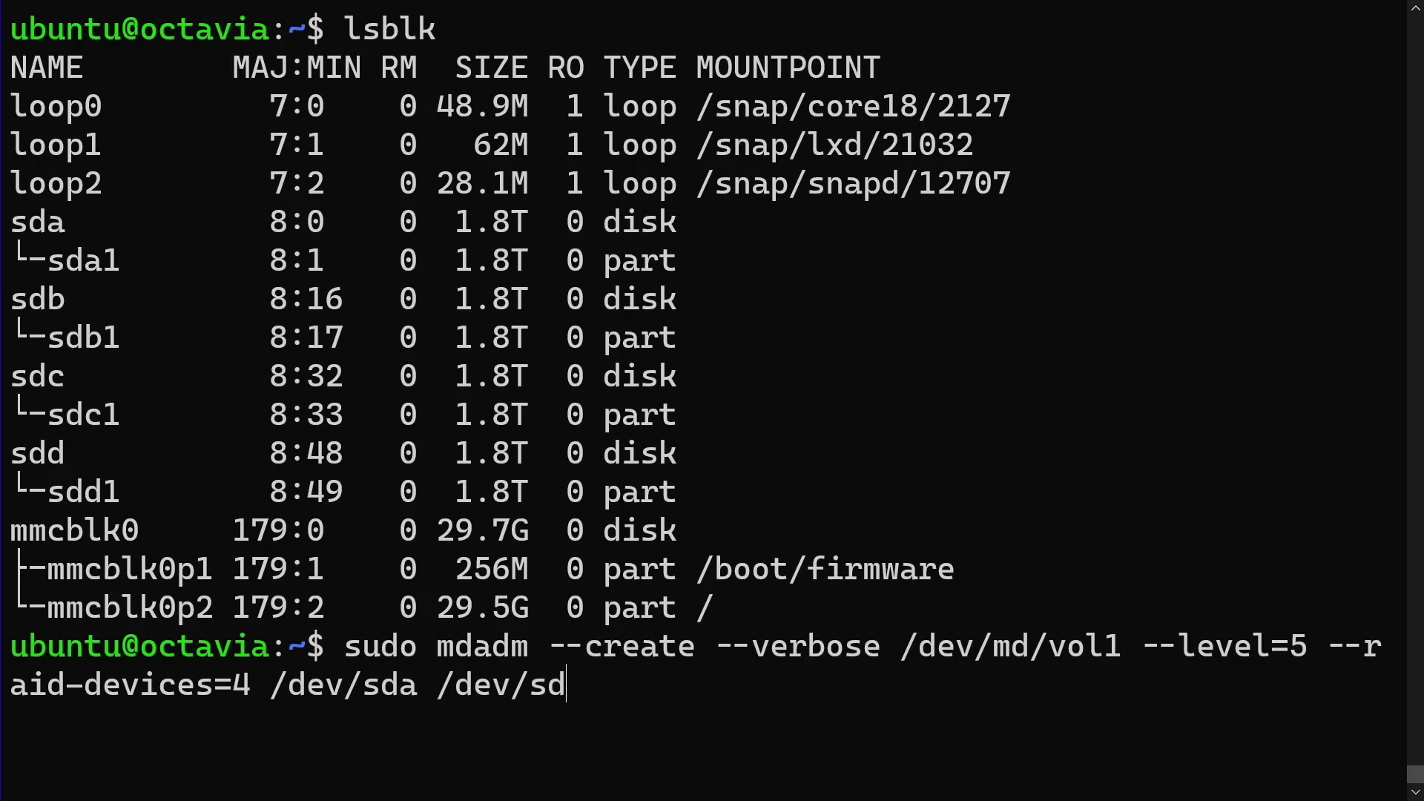
text(b /dev)
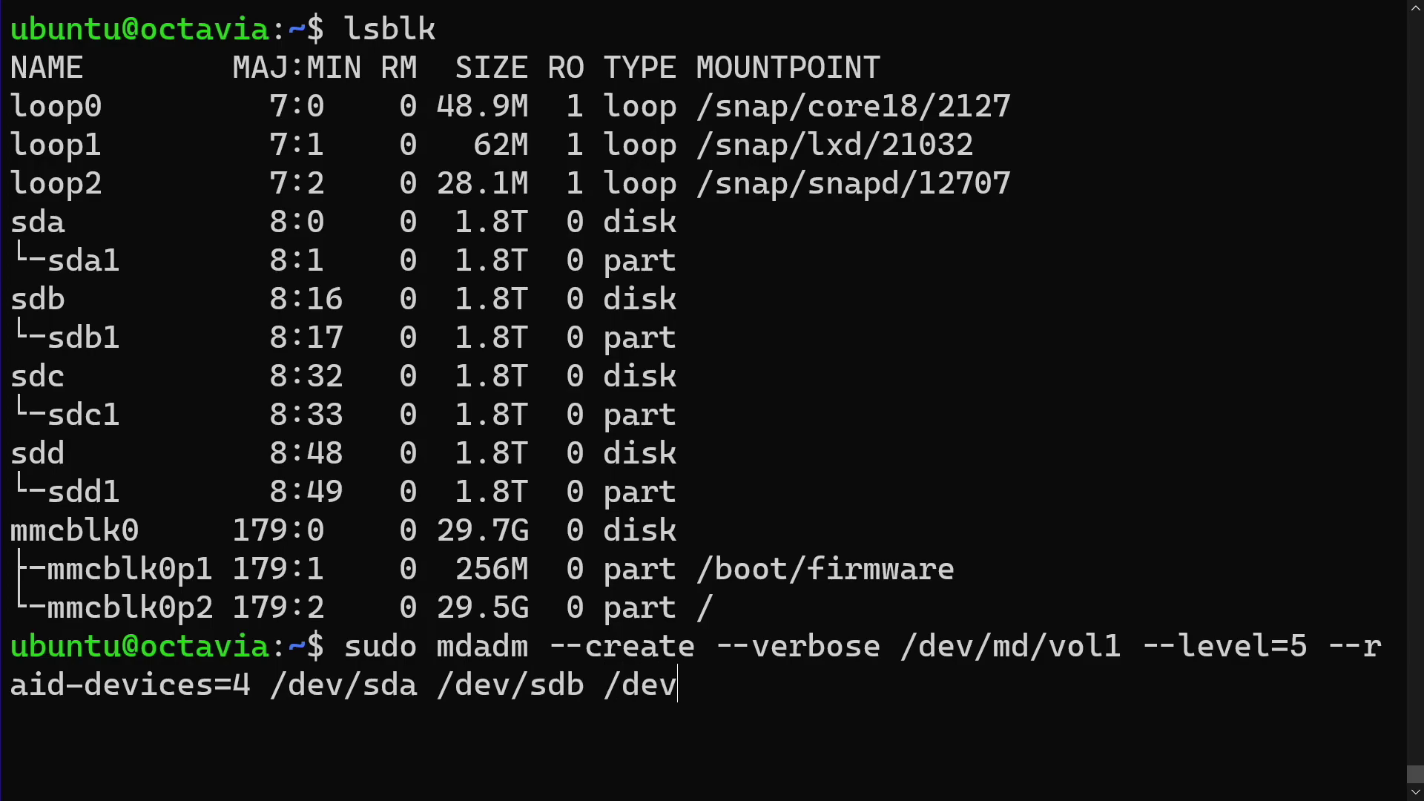
text(/sdc /dev/sdd)
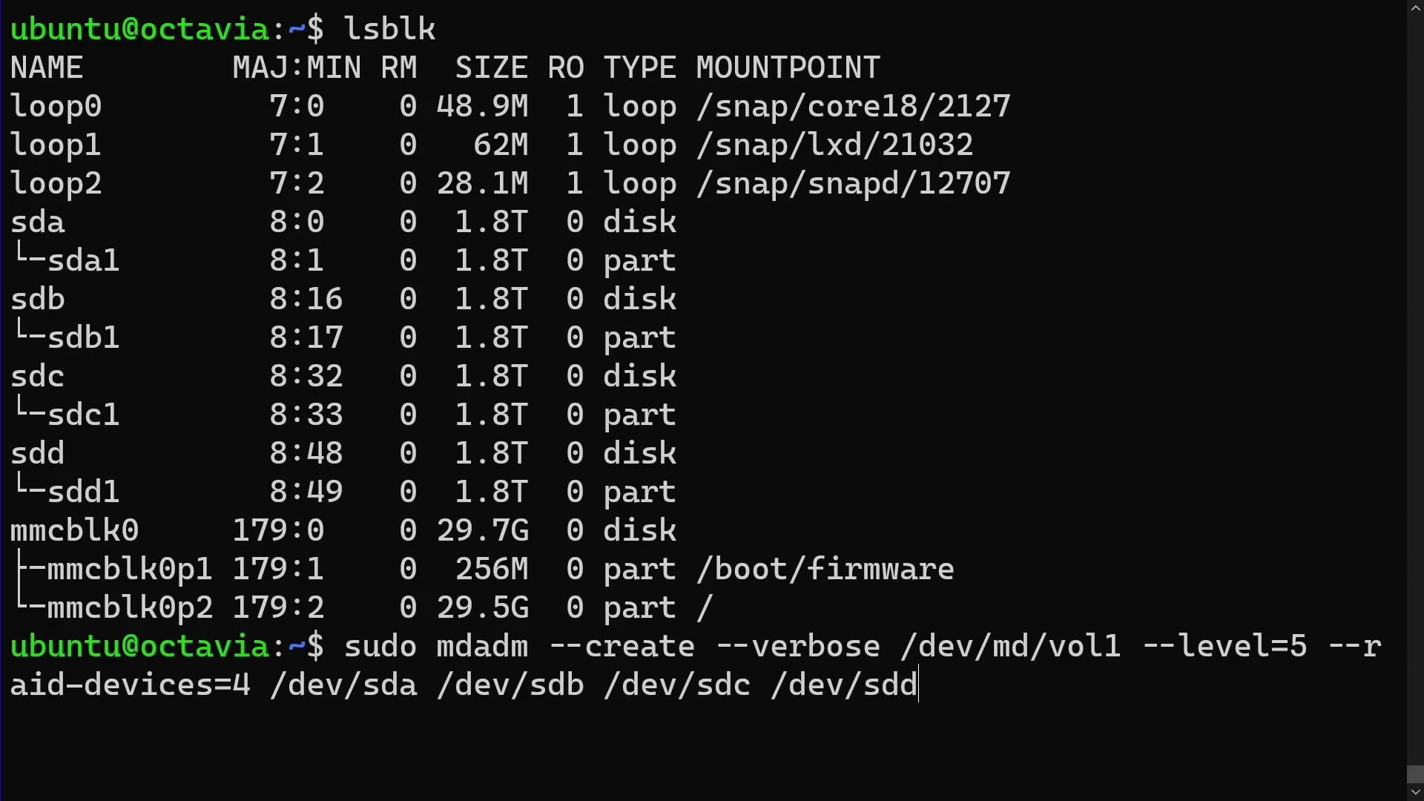
- Change the devices to partitions sda1, sdb1, sdc1, sdd1 and create the array
key(Left)
key(Left)
key(Left)
key(Left)
key(Left)
key(Left)
key(Left)
key(Left)
key(Left)
key(Left)
key(Left)
key(Left)
key(Left)
key(Left)
key(Left)
key(Left)
key(Right)
key(Right)
key(Right)
text(1)
key(Right)
key(Right)
key(Right)
key(Right)
key(Right)
key(Right)
key(Right)
key(Right)
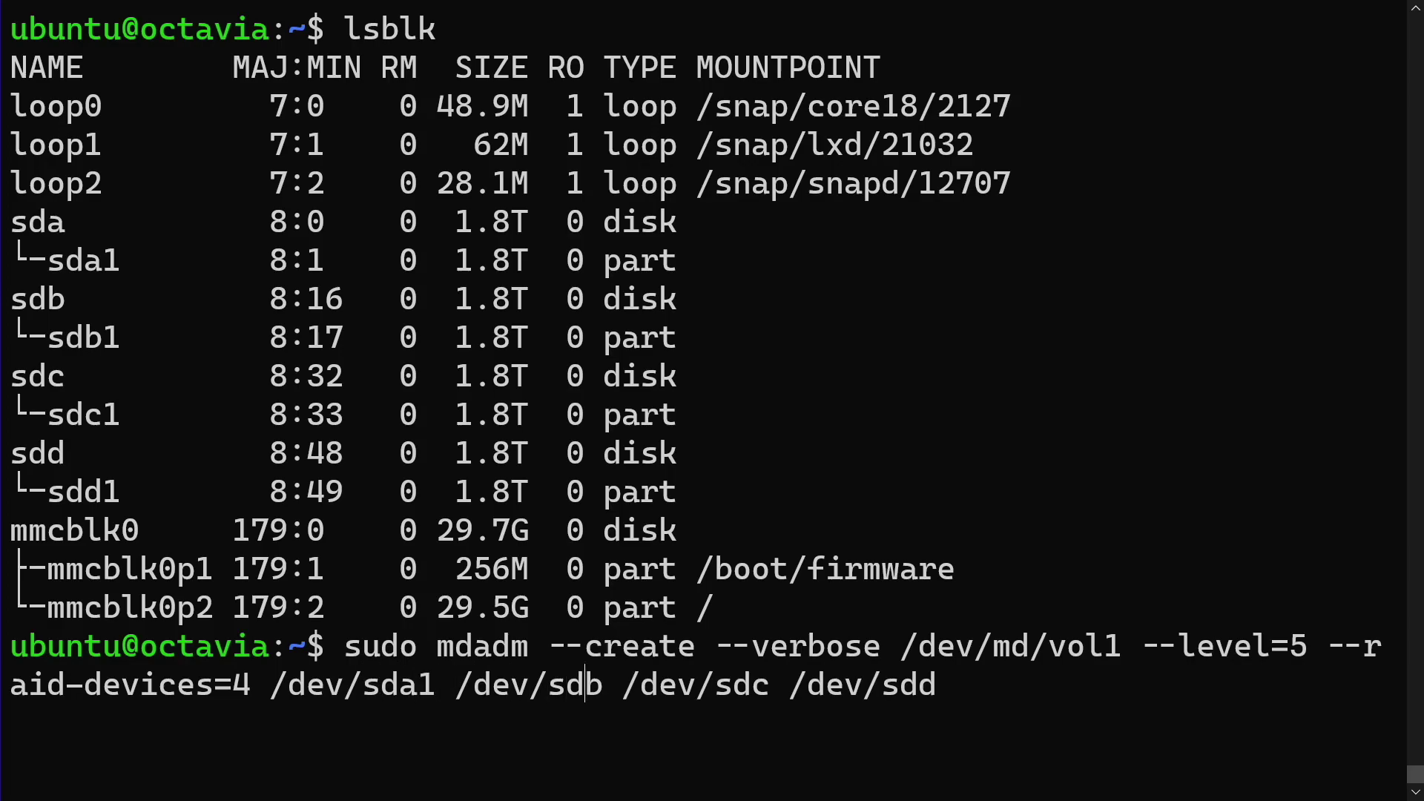
key(Right)
text(1)
key(Right)
key(Right)
key(Right)
key(Right)
key(Right)
key(Right)
key(Right)
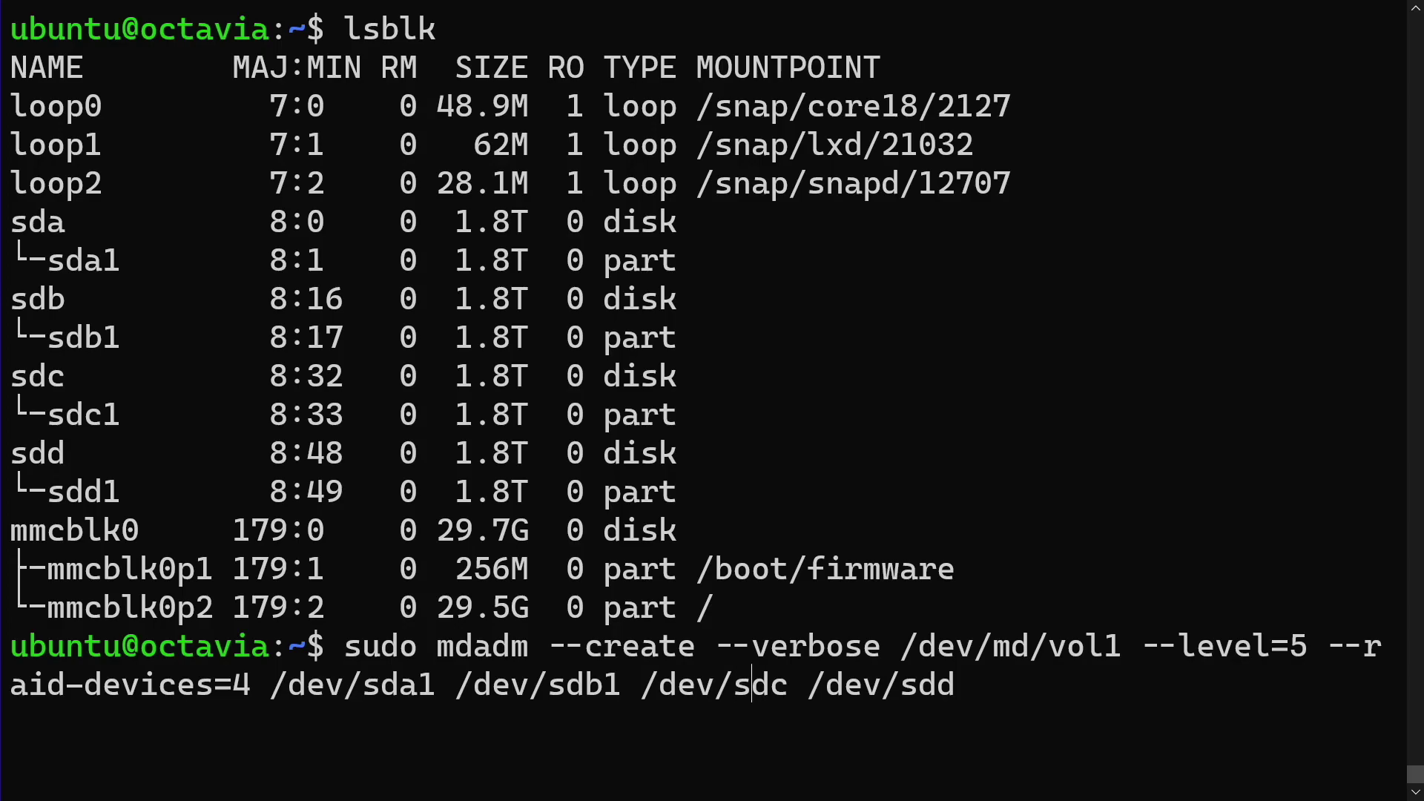
key(Right)
key(Right)
text(1)
key(Right)
key(Right)
key(Right)
key(Right)
key(Right)
key(Right)
key(Right)
key(Right)
key(Right)
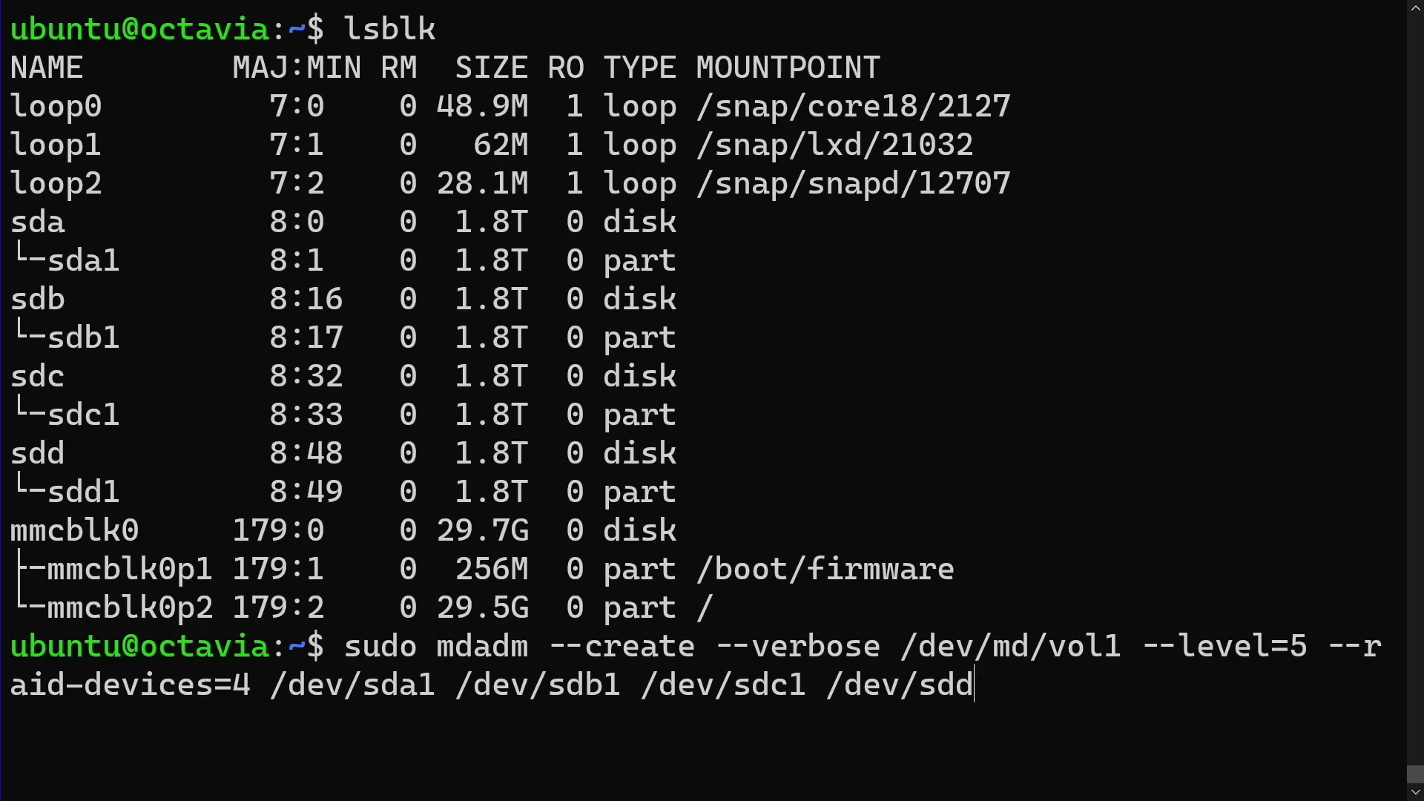
text(1)
key(Return)
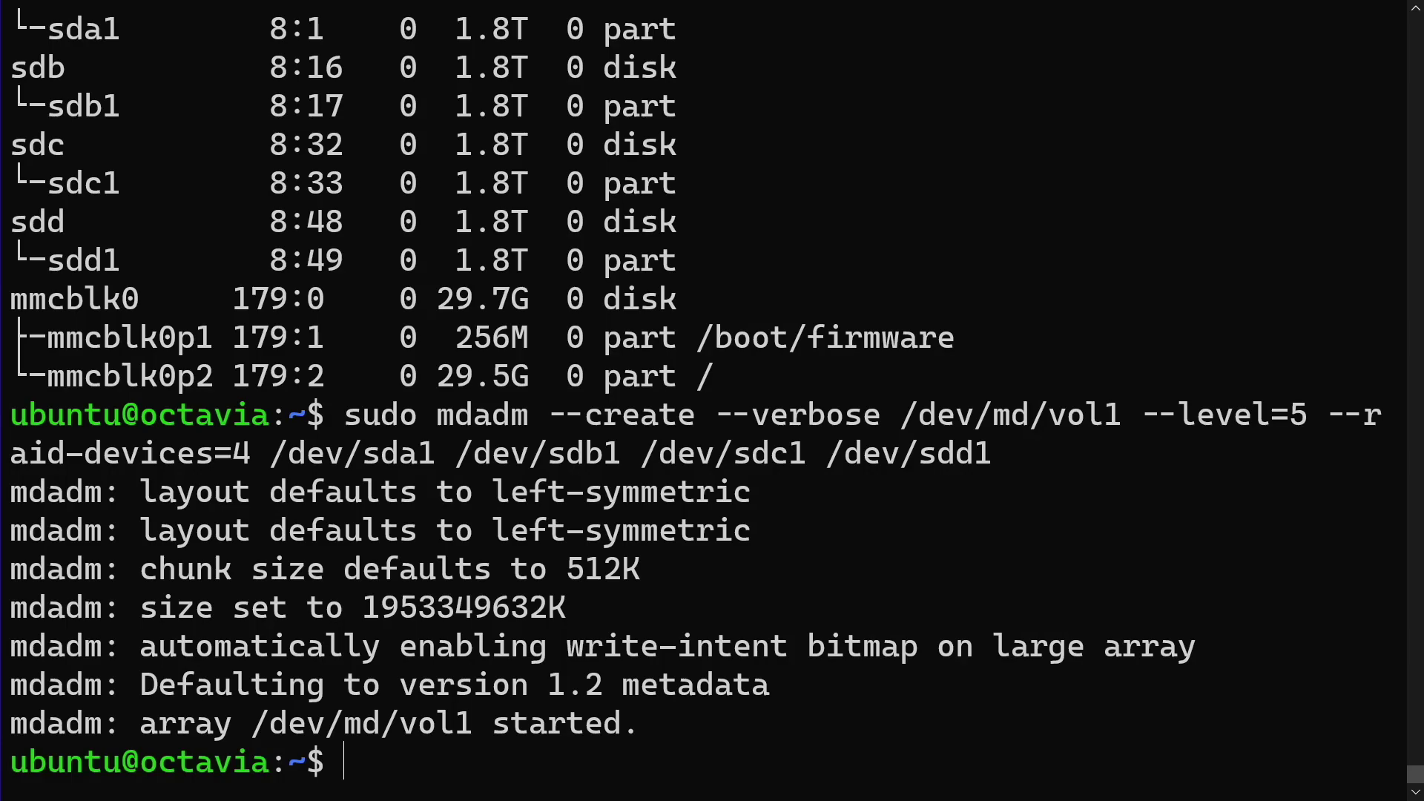
- Show the details of /dev/md/vol1 with mdadm --detail, then clear the screen
text(sudo mdadm --detail /dev/md/vol1)
key(Return)
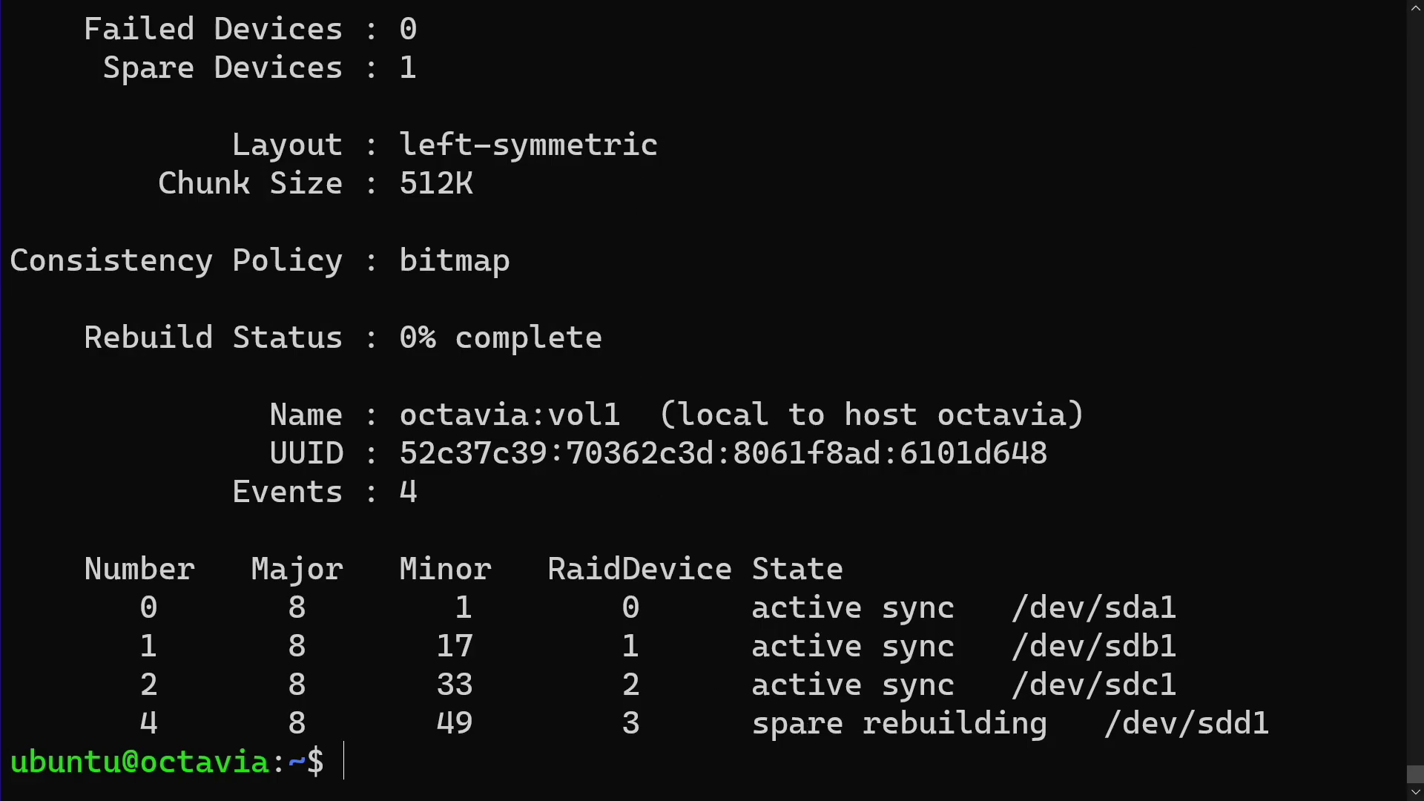
key(ctrl+l)
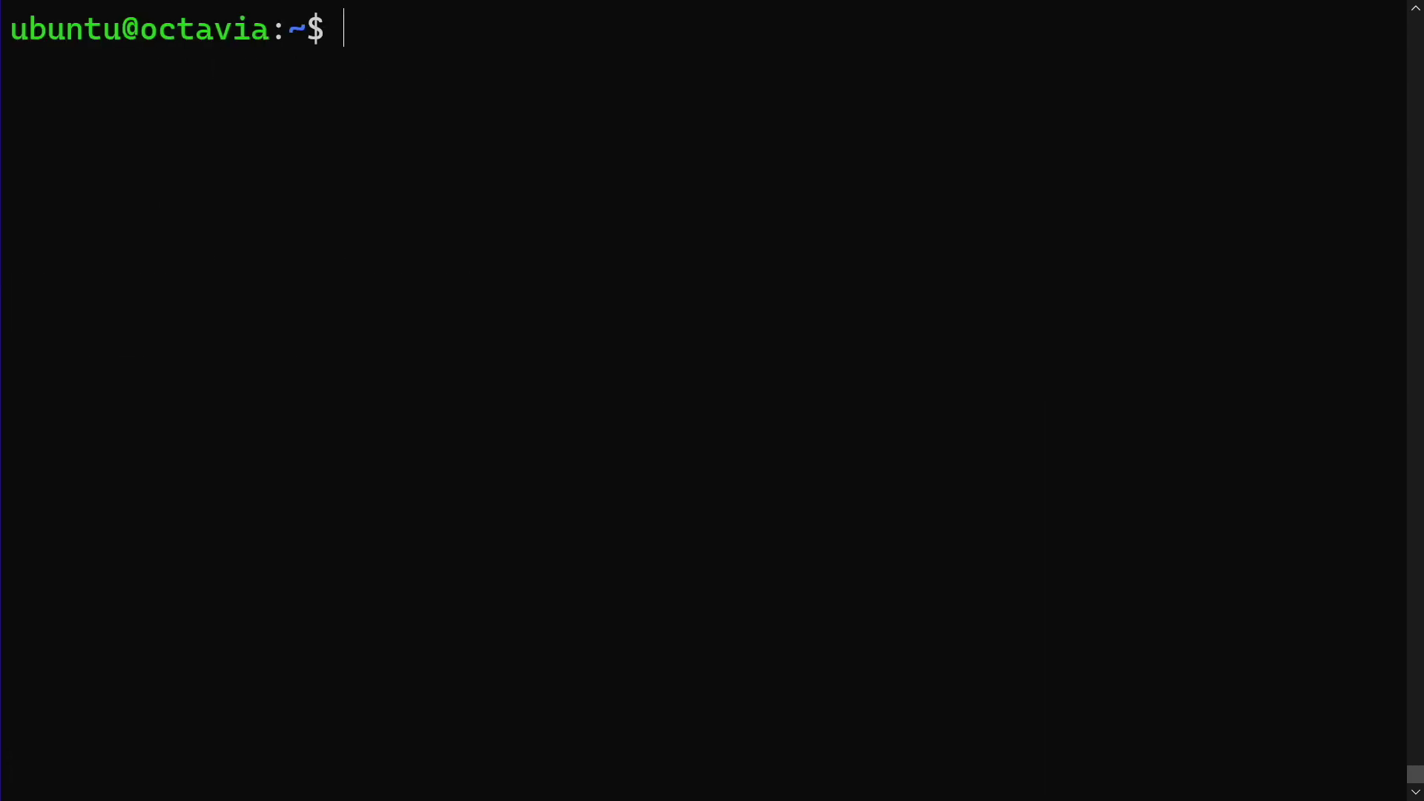
- As root, append mdadm --detail --scan output to /etc/mdadm/mdadm.conf and print the file
text(sudo -i)
key(Return)
text(mdadm --detail --sc)
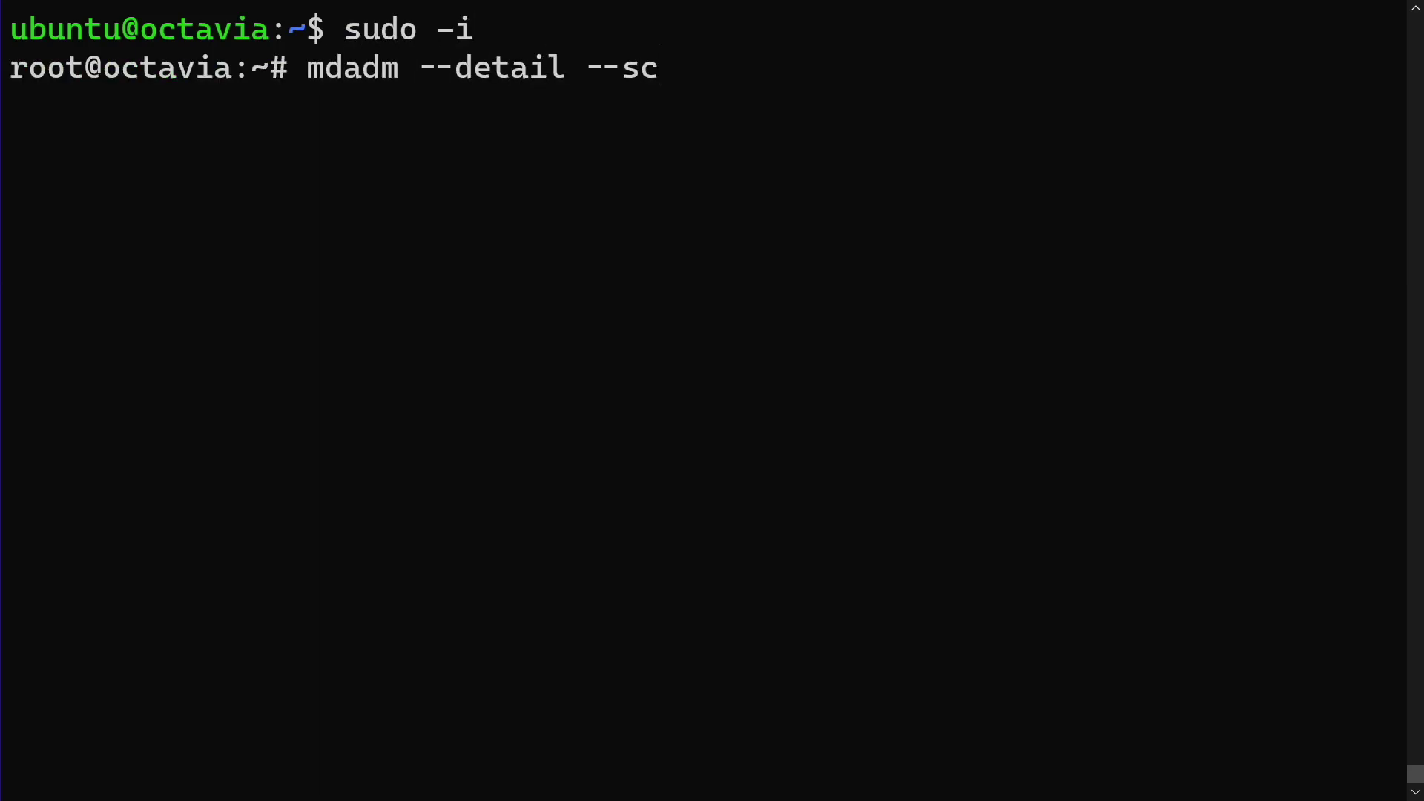
text(an >> /etc/mdadm/mdadm.conf)
key(Return)
text(cat /etc/mdadm/mdadm.conf)
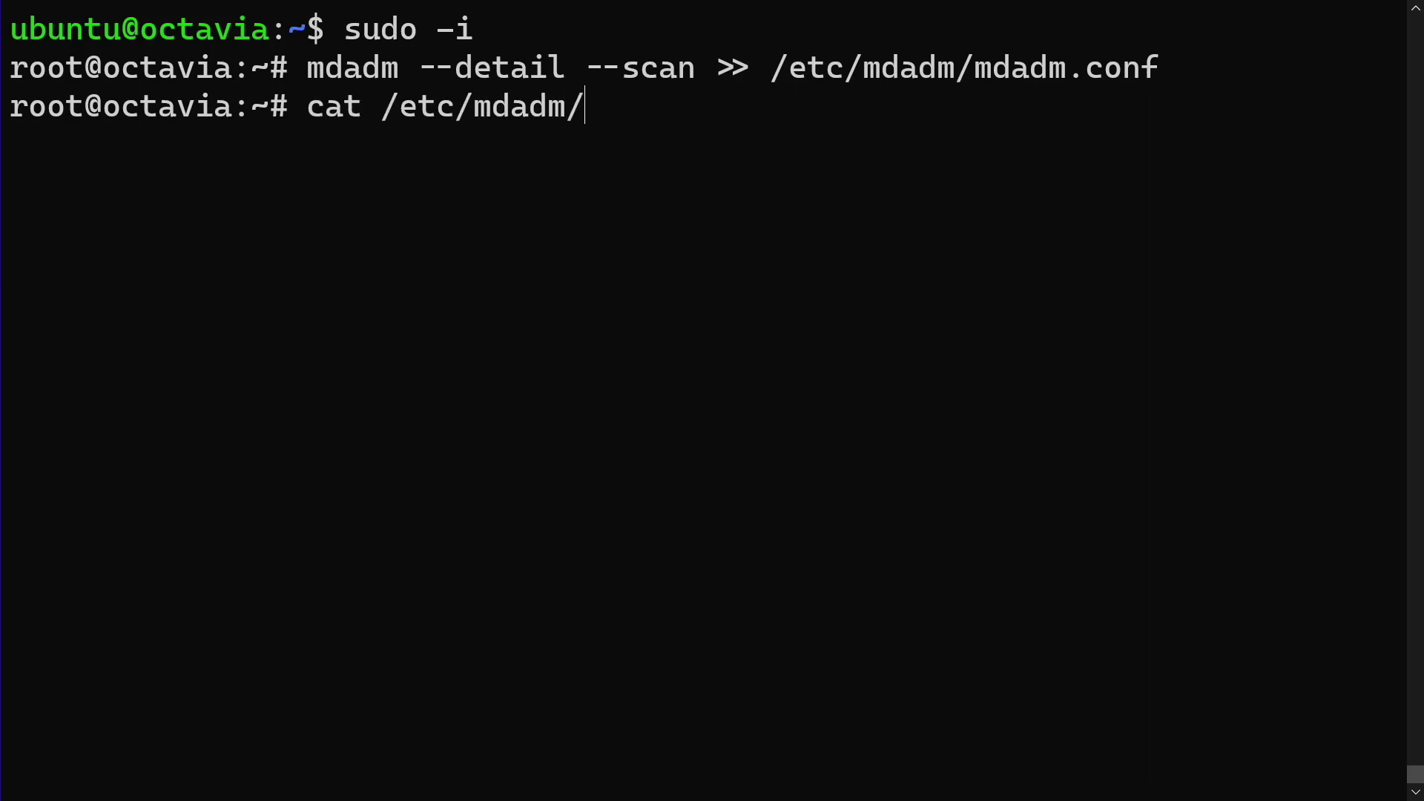
key(Return)
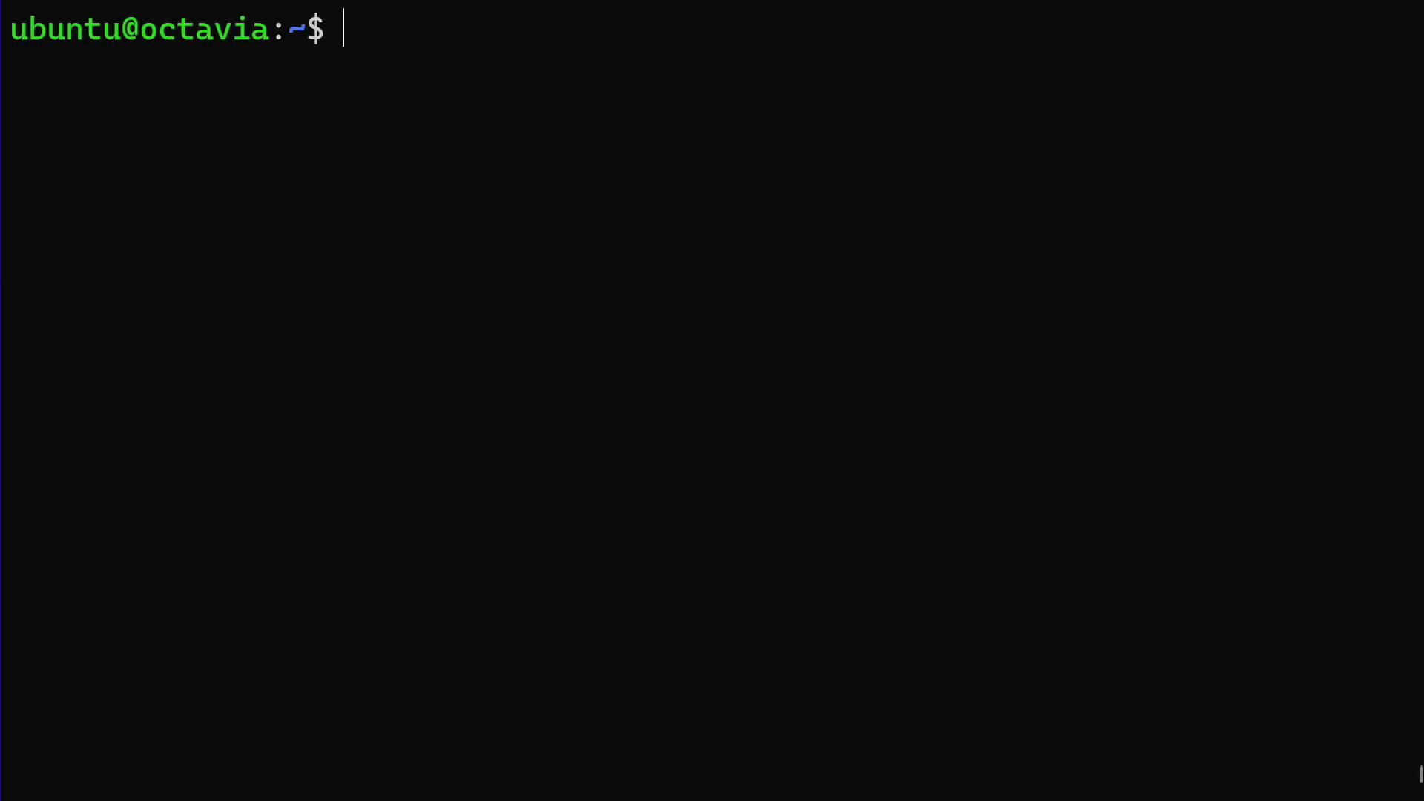
- Run sudo mkfs.ext4 /dev/md/vol1 to format the array, then clear the screen
text(sudpo)
key(BackSpace)
key(BackSpace)
key(BackSpace)
text(o mkf)
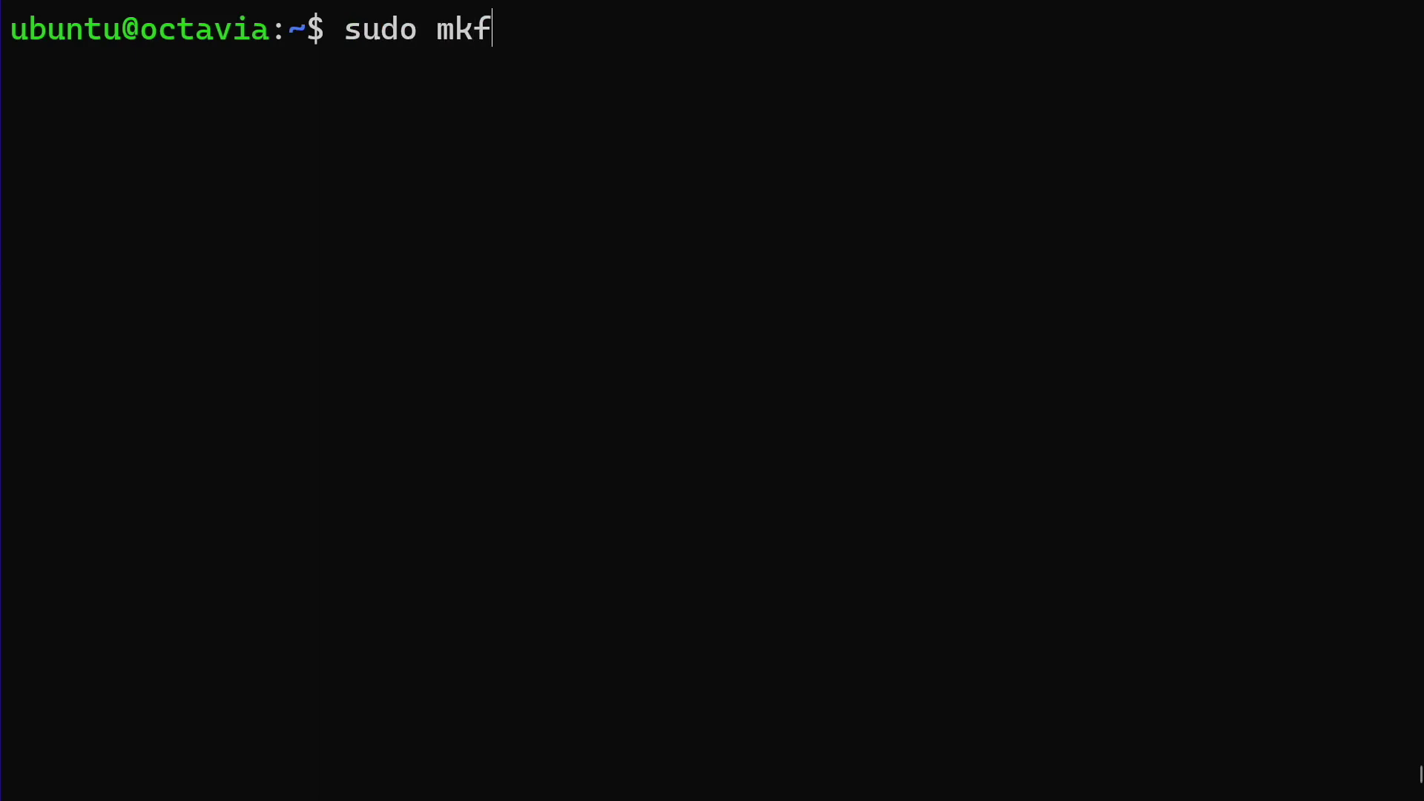
text(s.ext4 /dev/md/)
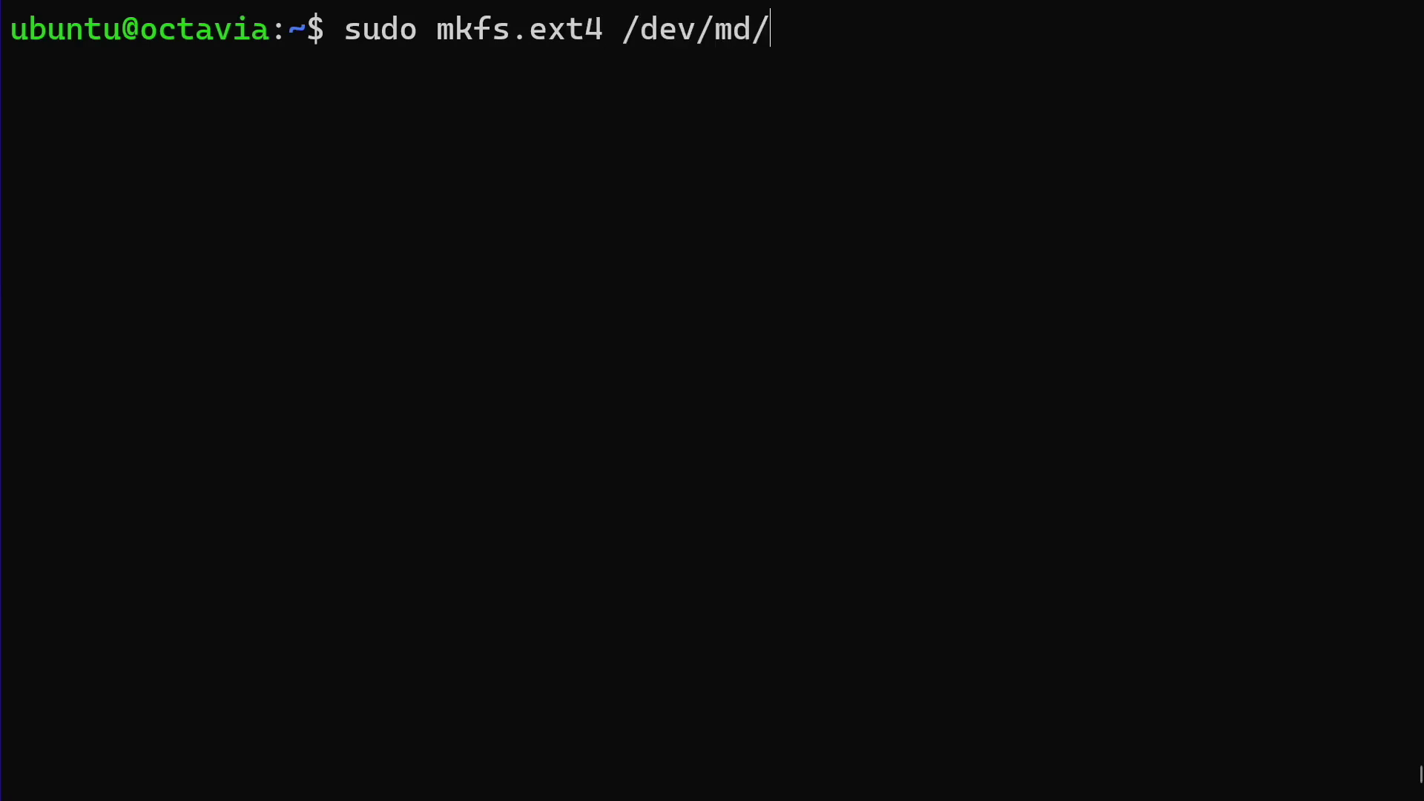
text(vol1)
key(Return)
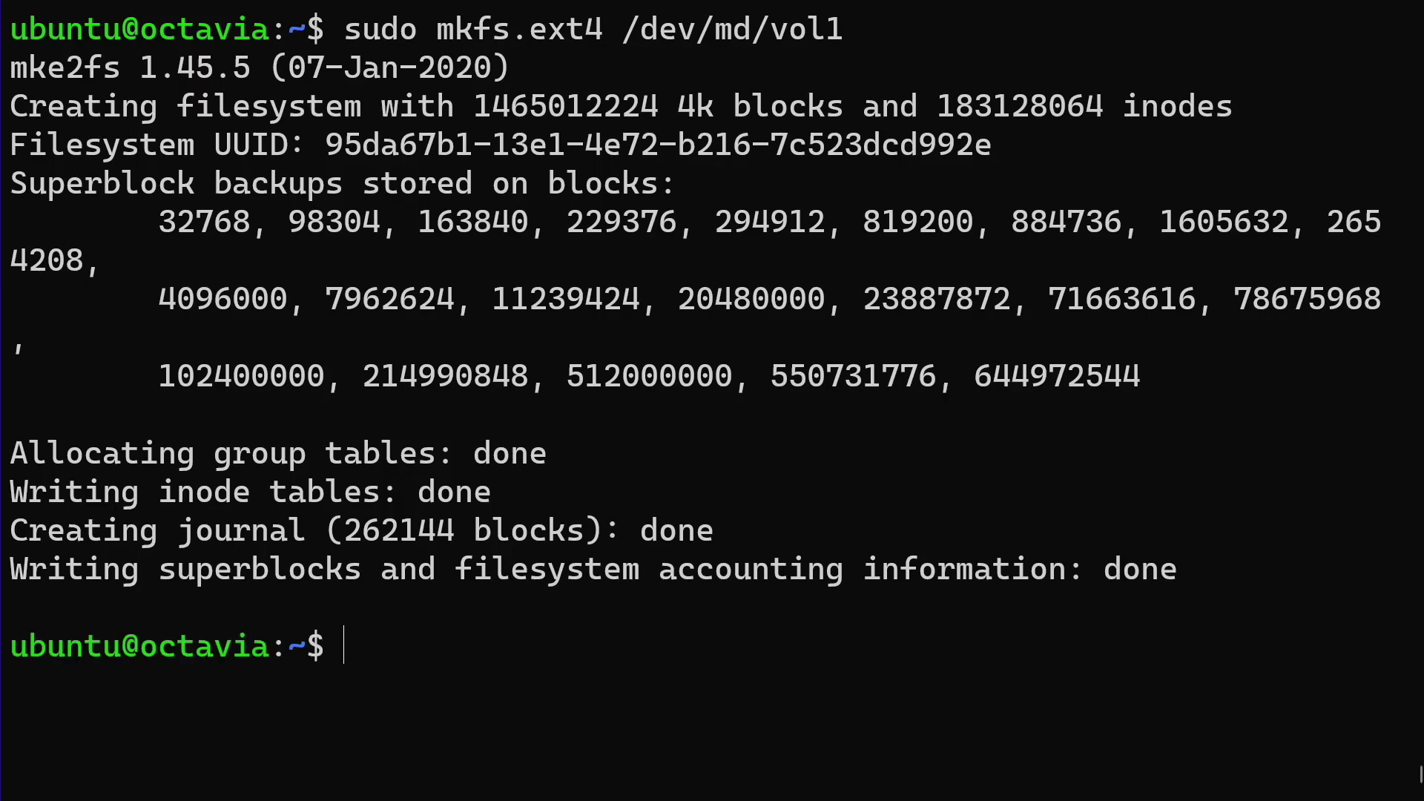
key(ctrl+l)
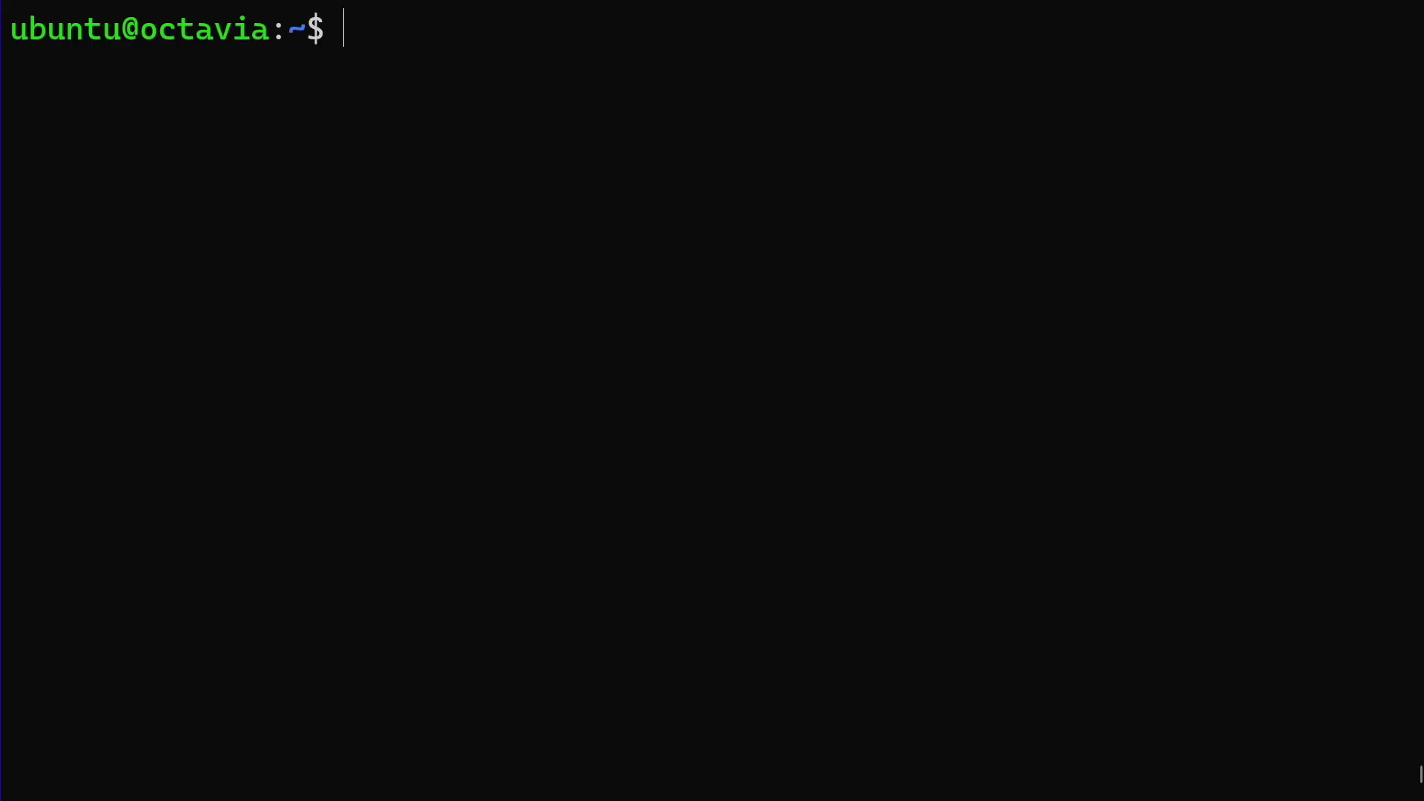
- Mount /dev/md/vol1 at /srv/data and copy md127's UUID from /dev/disk/by-uuid
key(Up)
key(Up)
key(Down)
key(Return)
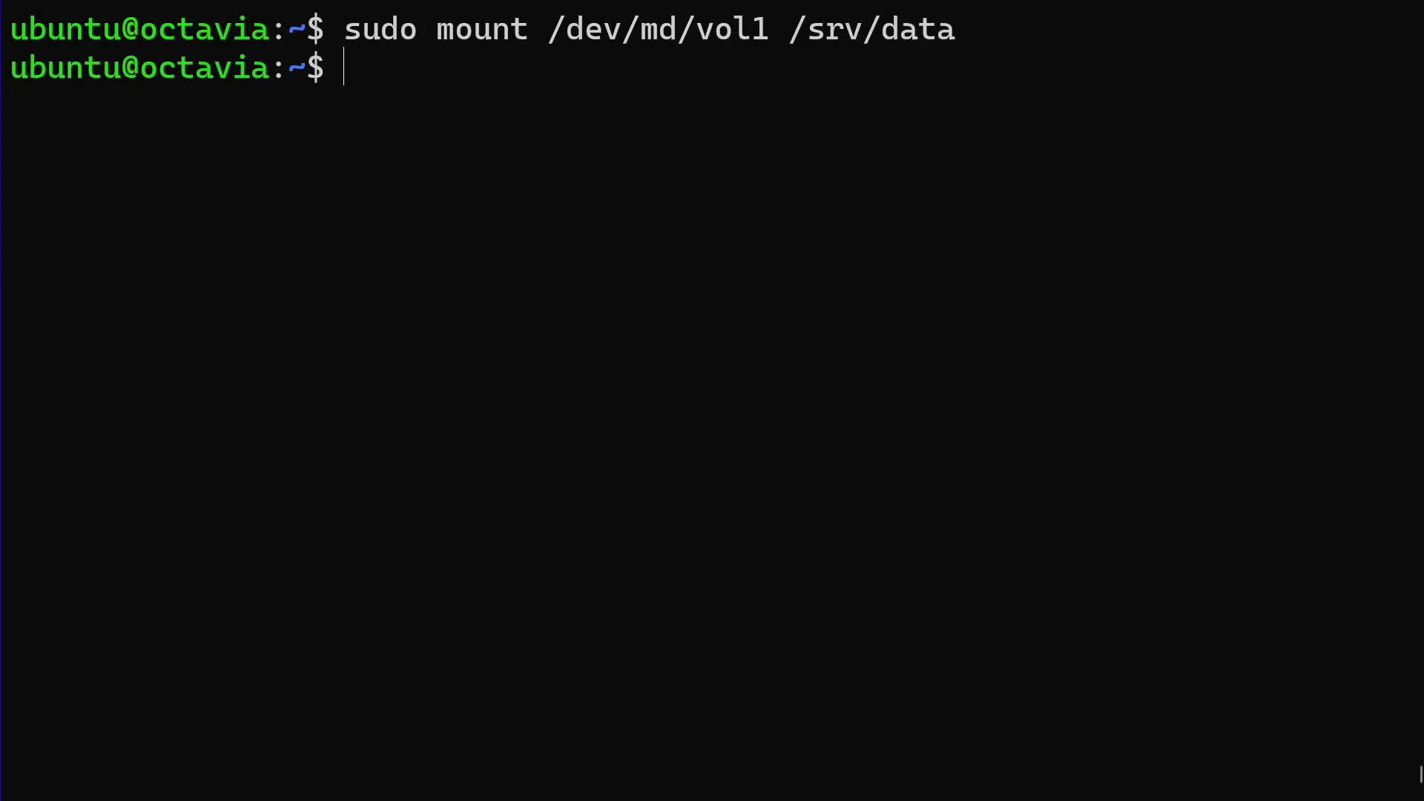
text(ls -la /dev/disk/by-uuid/)
key(Return)
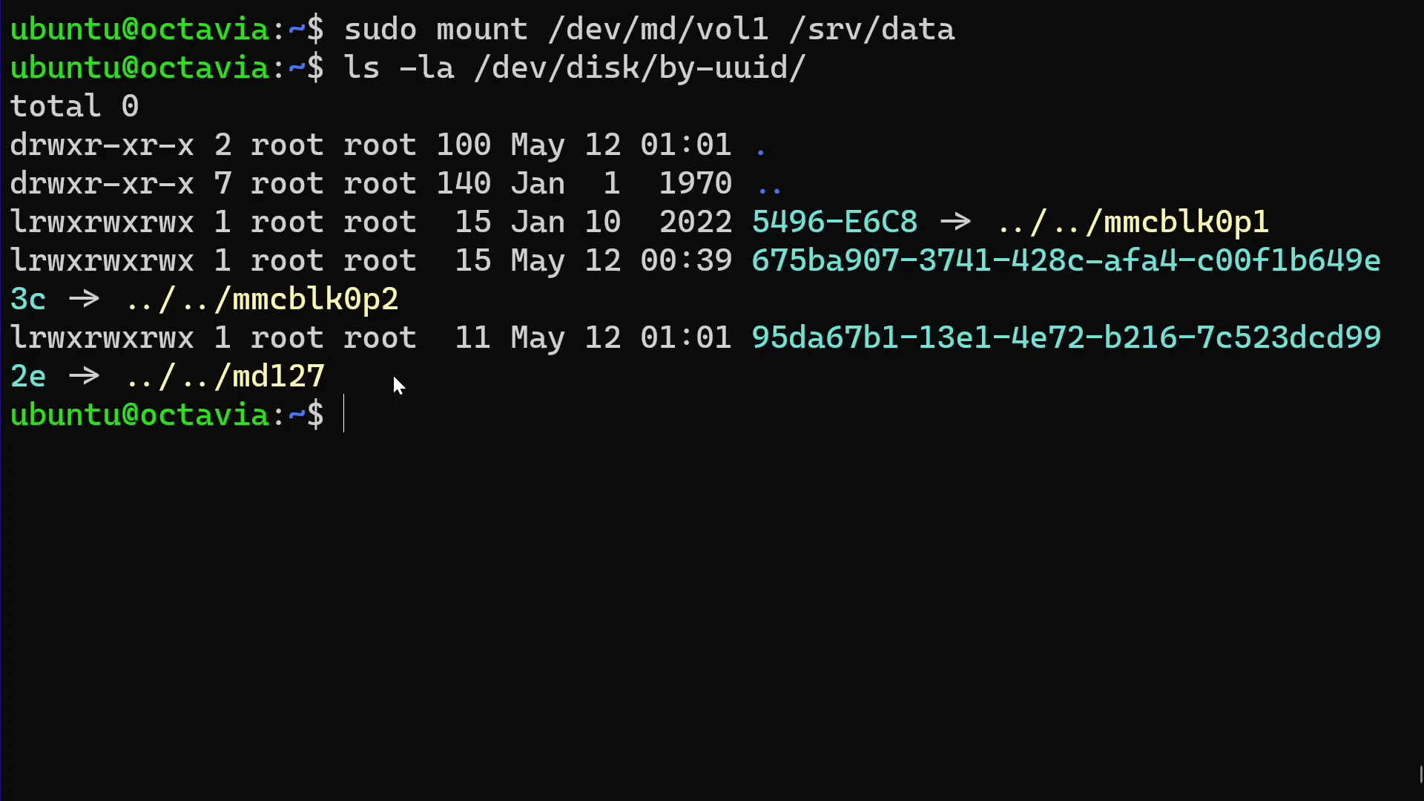
drag(764, 339, 46, 380)
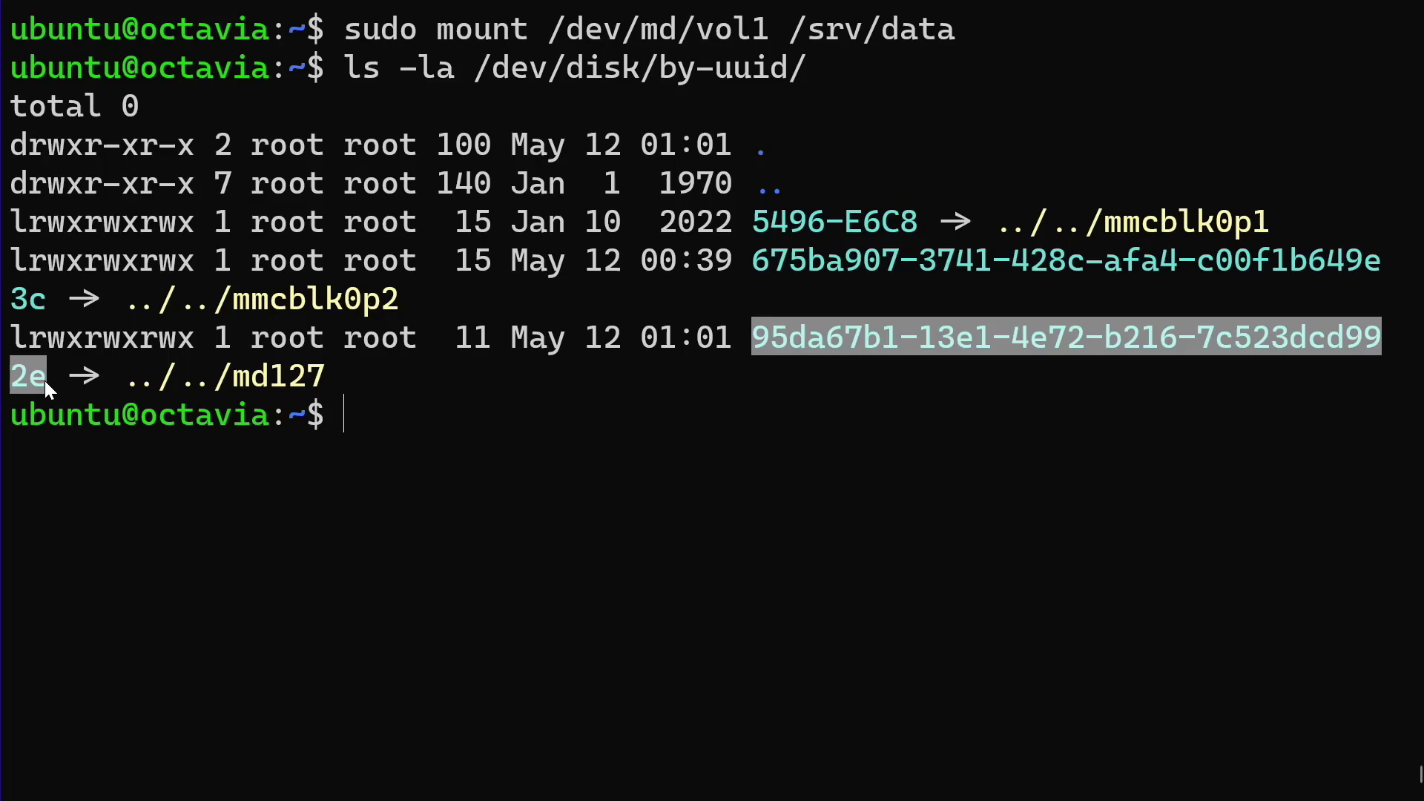
- Add a 'UUID=… /srv/data ext4 defaults 0 0' line to /etc/fstab and save
text(sudo)
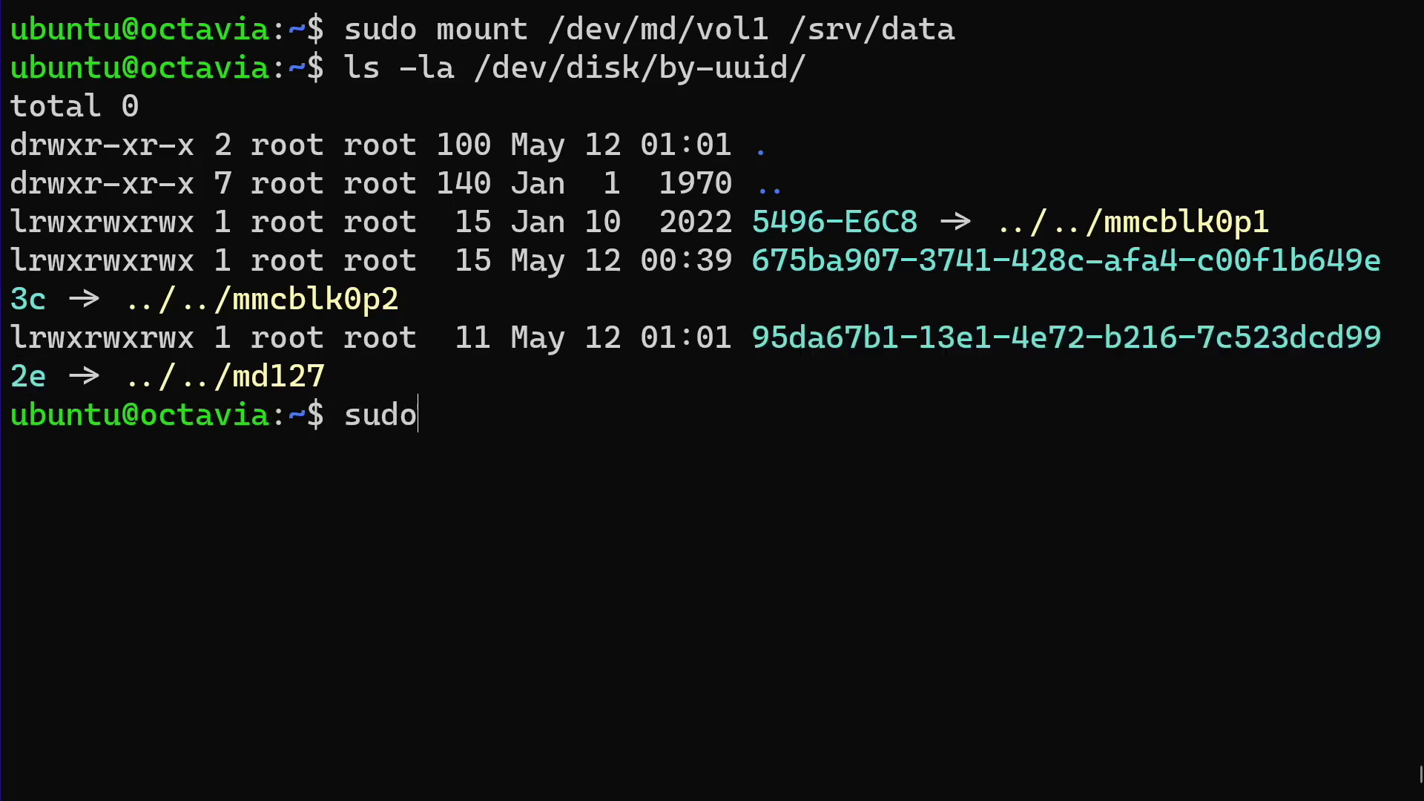
text( vim /etc/fstab)
key(Return)
key(Right)
key(Right)
key(Right)
key(Right)
key(Right)
key(Right)
key(Right)
key(Right)
key(Right)
key(Right)
key(Right)
key(Right)
key(Right)
key(Right)
key(Right)
key(Right)
key(Right)
key(Right)
key(Right)
key(Right)
text(oUUID)
text(=95da67b1-13e1-4e72-b216-7c523dcd992e)
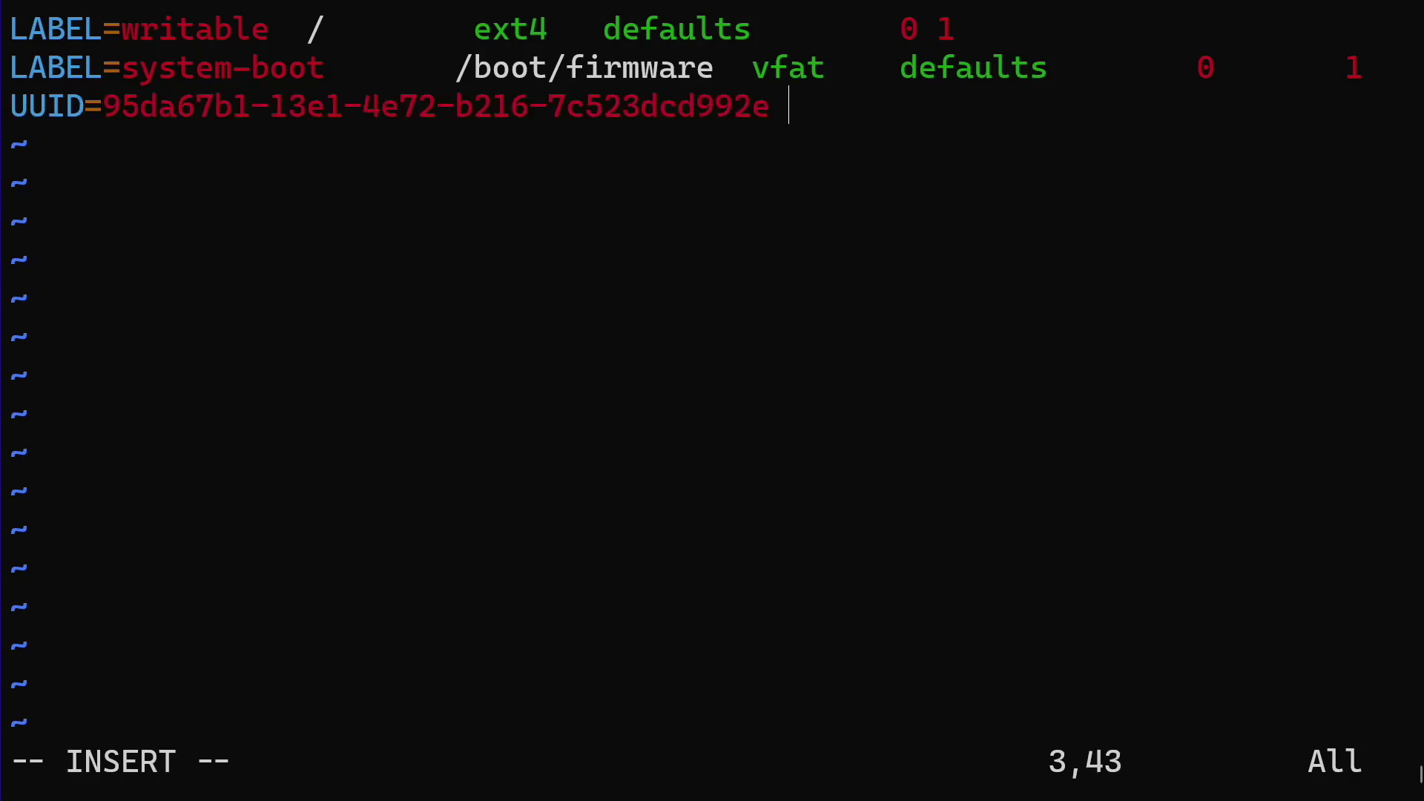
text(/srv/data)
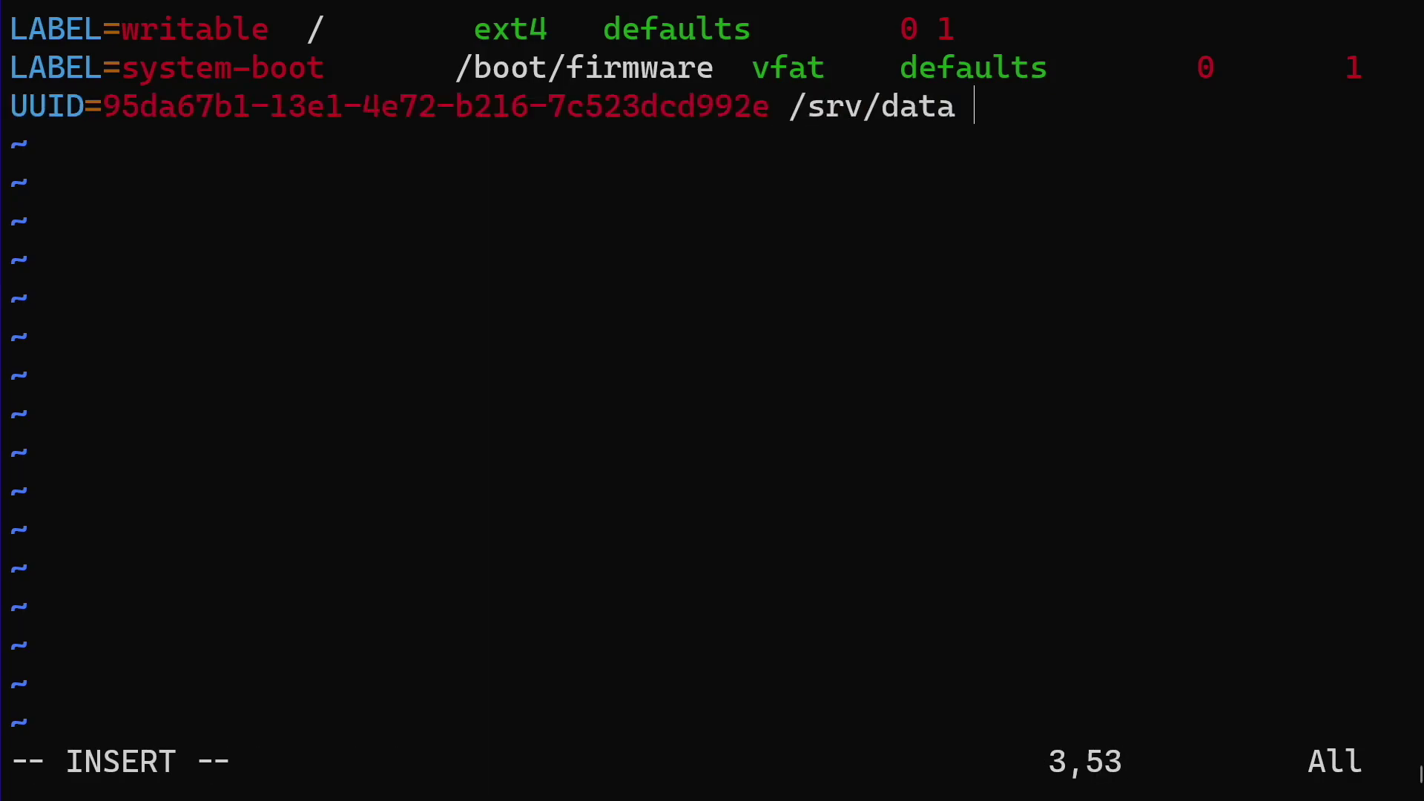
key(Tab)
text(ext4)
key(Tab)
text(defaults)
key(Tab)
text(0)
key(Tab)
text(0)
key(Escape)
text(:wq)
key(Return)
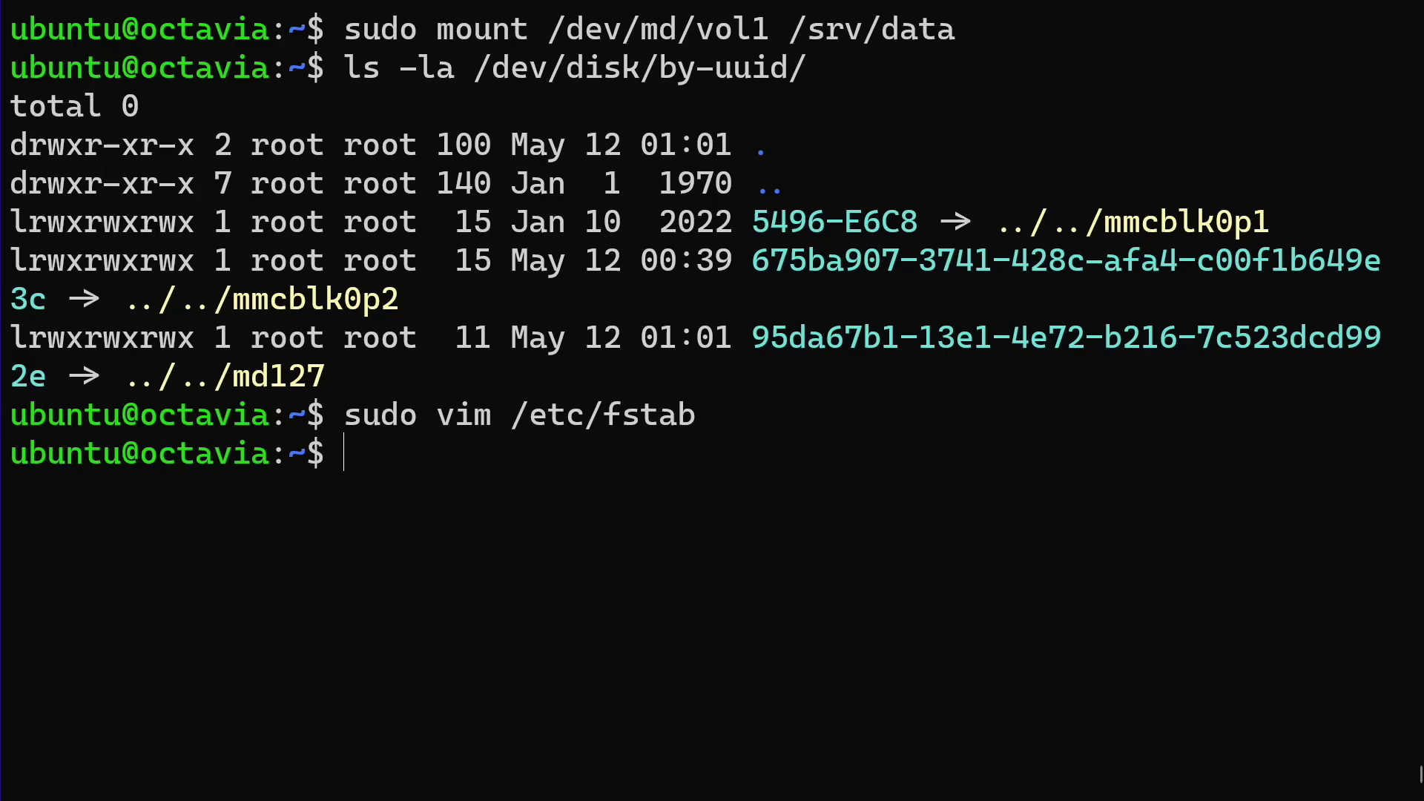
- Verify fstab with sudo findmnt --verify, then go to /srv/data and list it
text(sudo findmnt --verify)
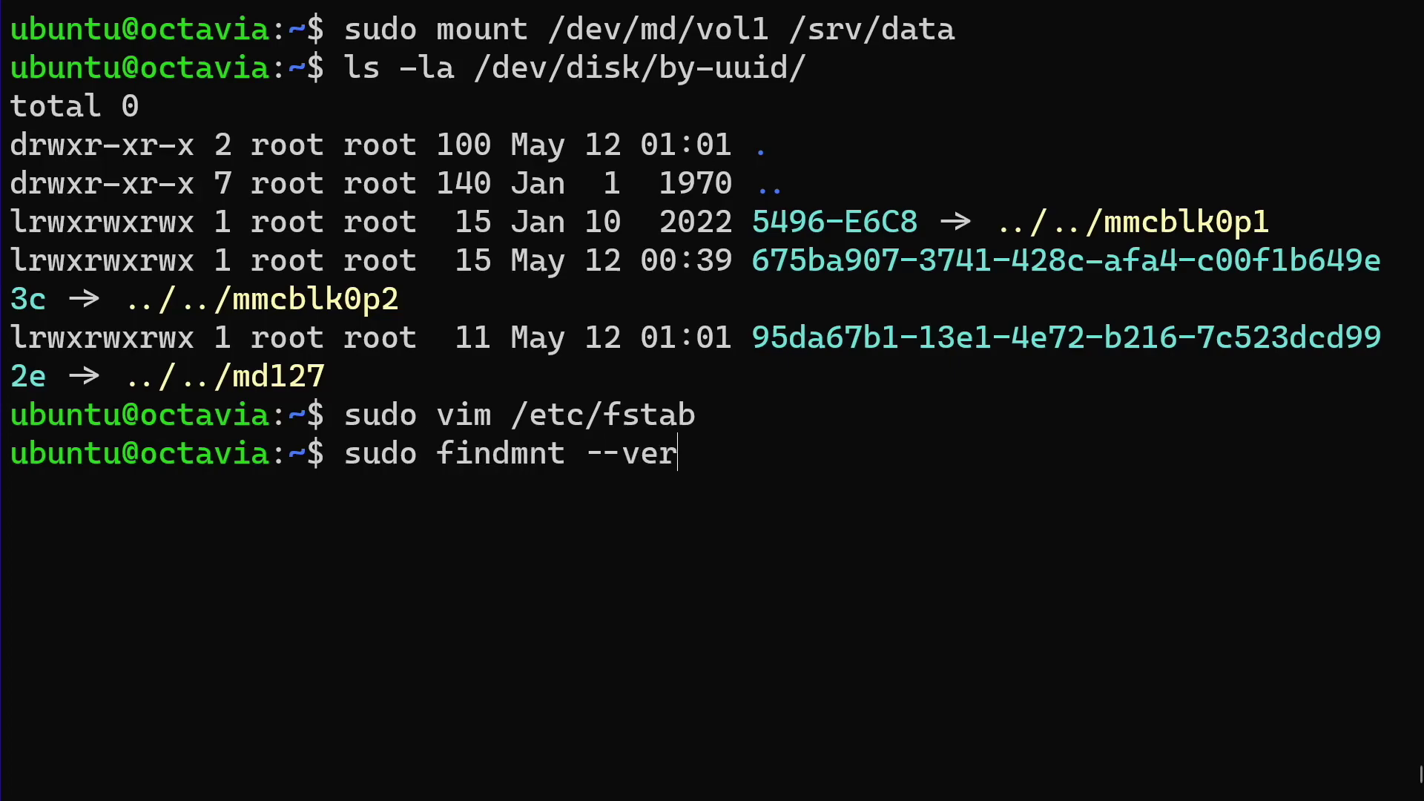
key(Return)
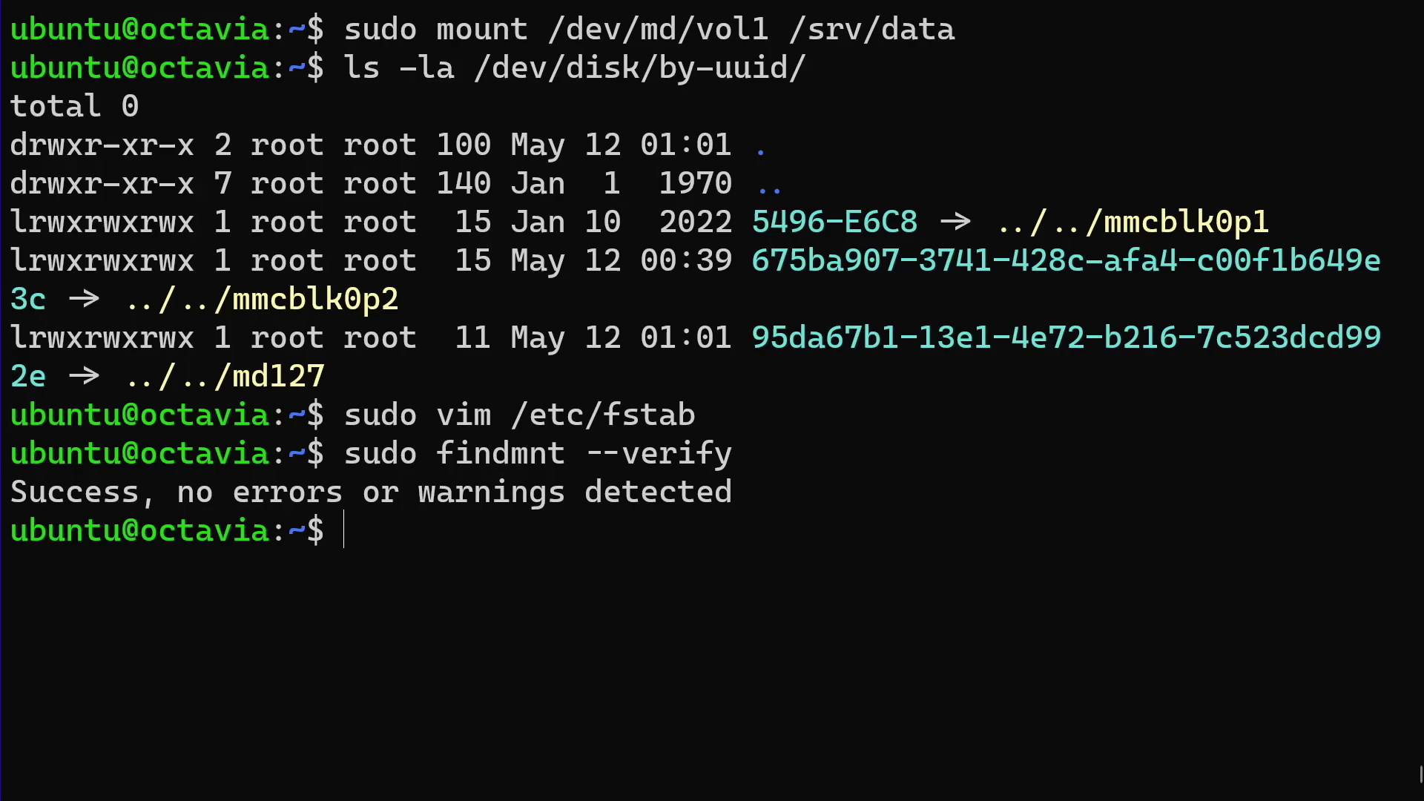
text(cd /srv/data)
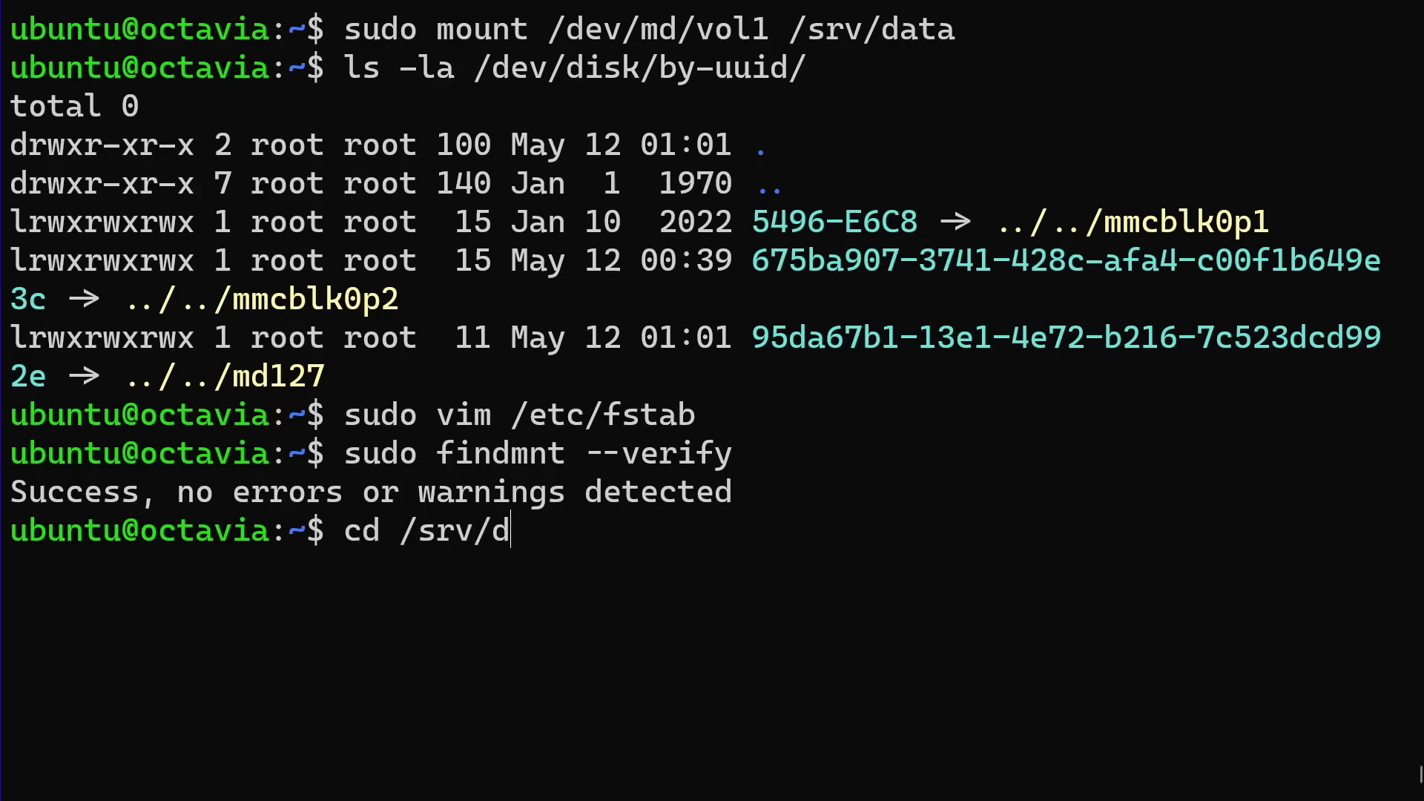
key(Return)
text(ls)
key(Return)
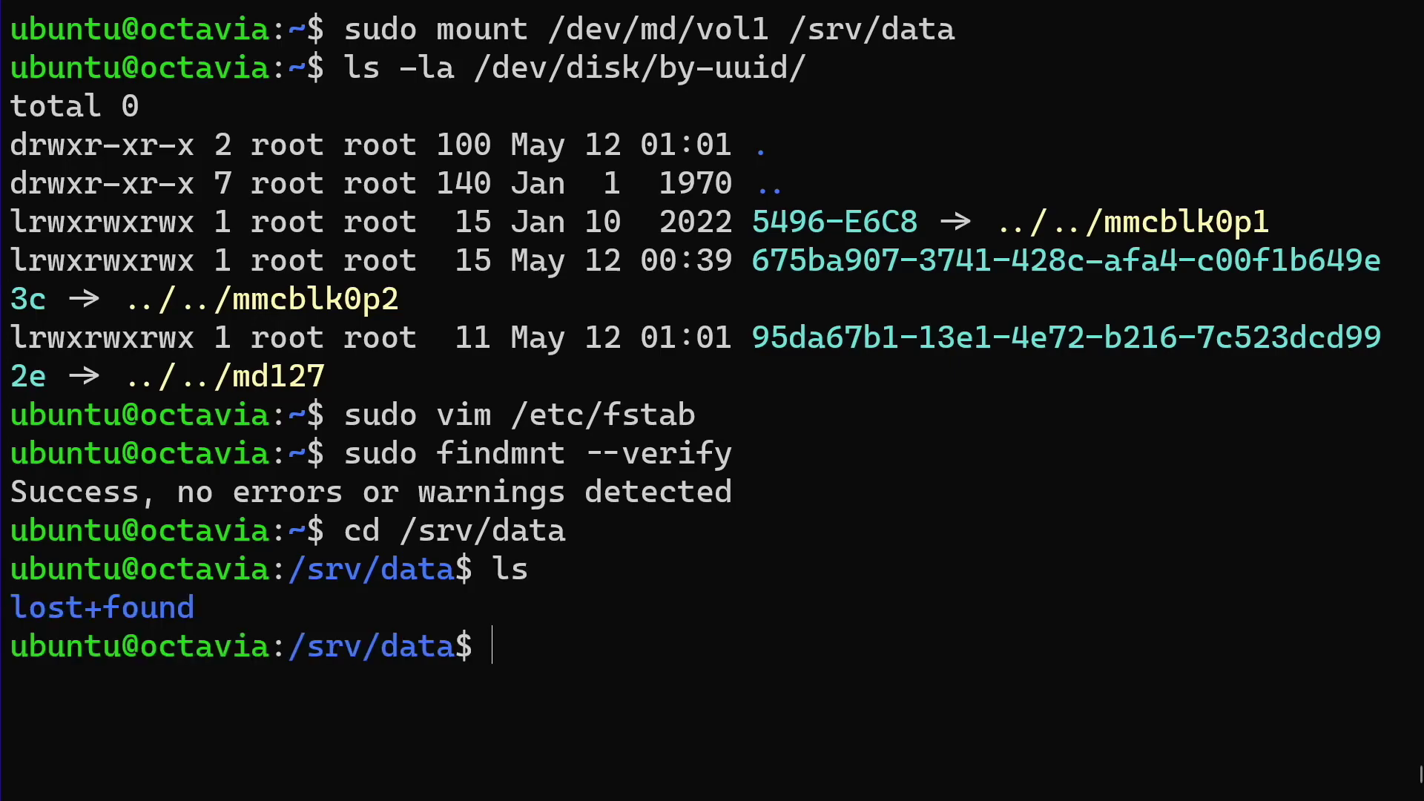
- Attempt to create test.txt in /srv/data with touch
text(touch test.txc)
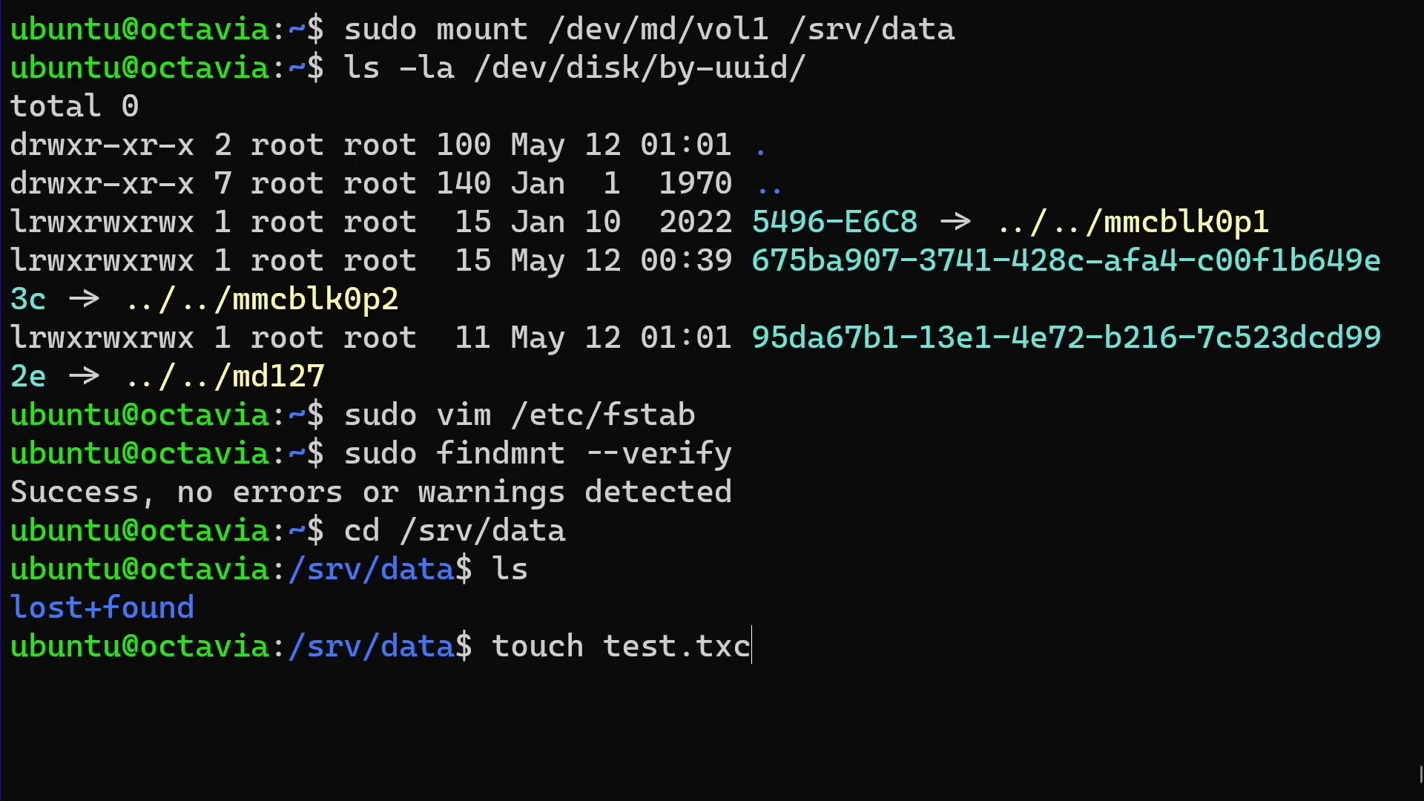
key(BackSpace)
text(tx)
key(Return)
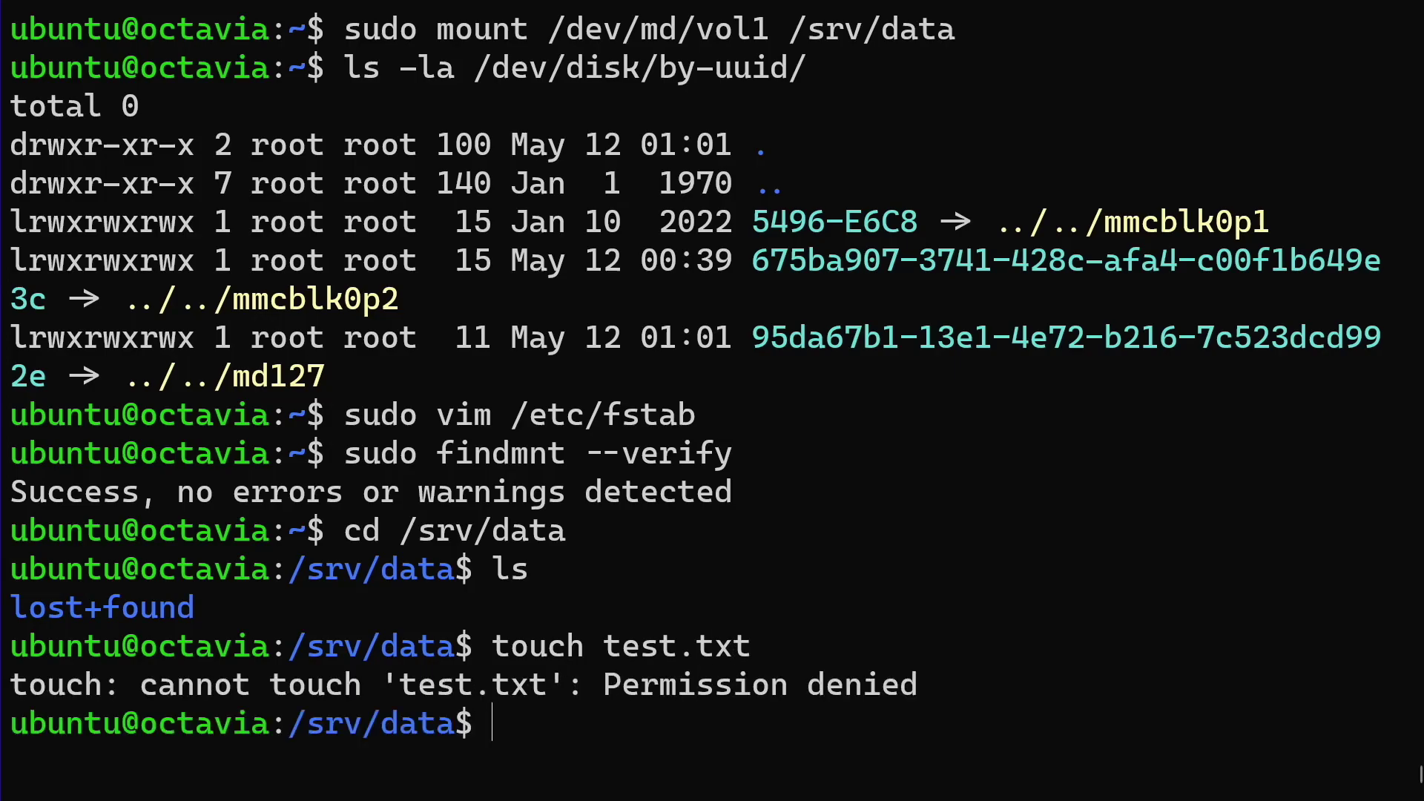
- Check /srv permissions with ls -la and set the data folder to 777
text(cd ..)
key(Return)
text(ls -la)
key(Return)
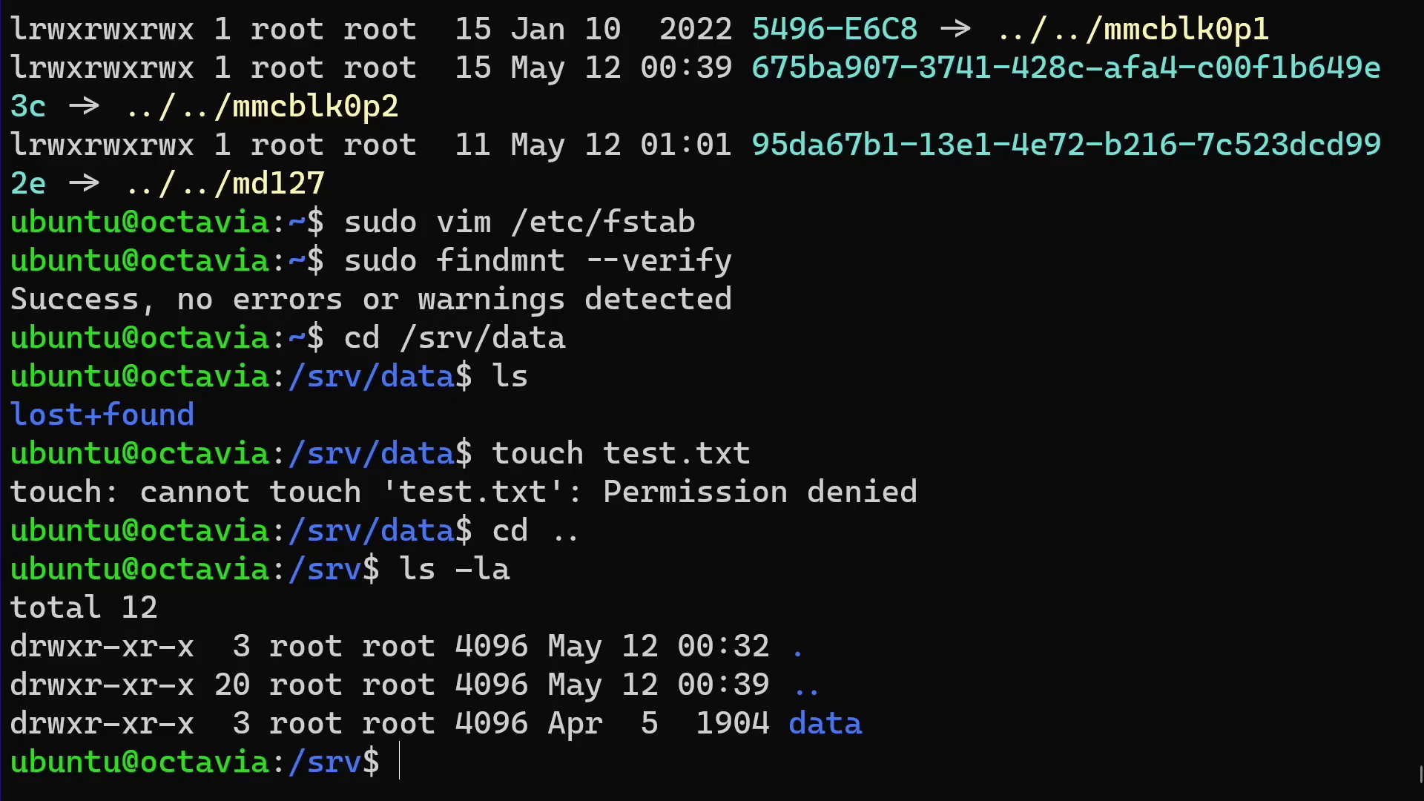
text(sudo chmod 777 data)
key(Return)
- Create test.txt inside /srv/data and confirm it with ls -la
text(cd data)
key(Return)
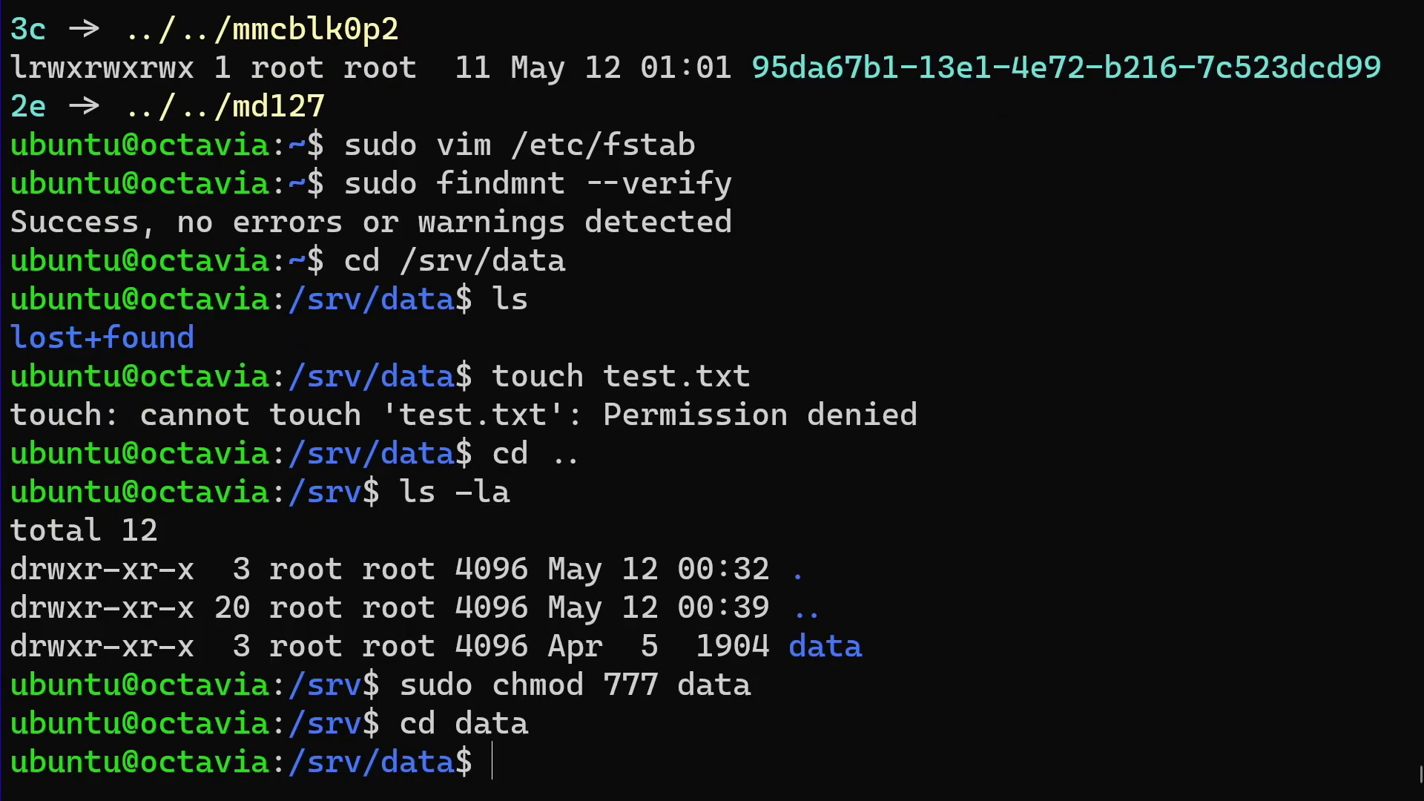
key(Up)
key(Up)
key(Up)
key(Up)
key(Up)
key(Return)
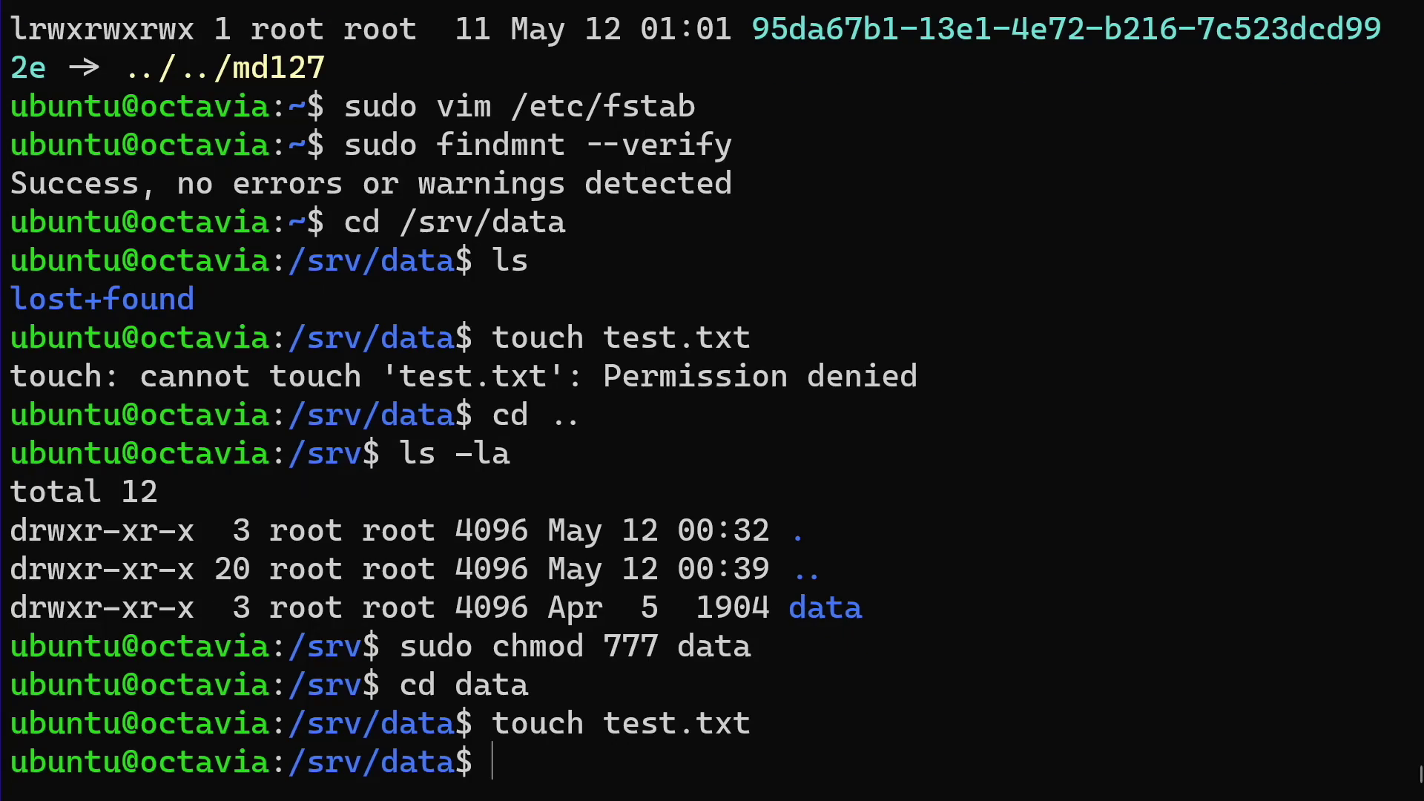
text(ls -la)
key(Return)
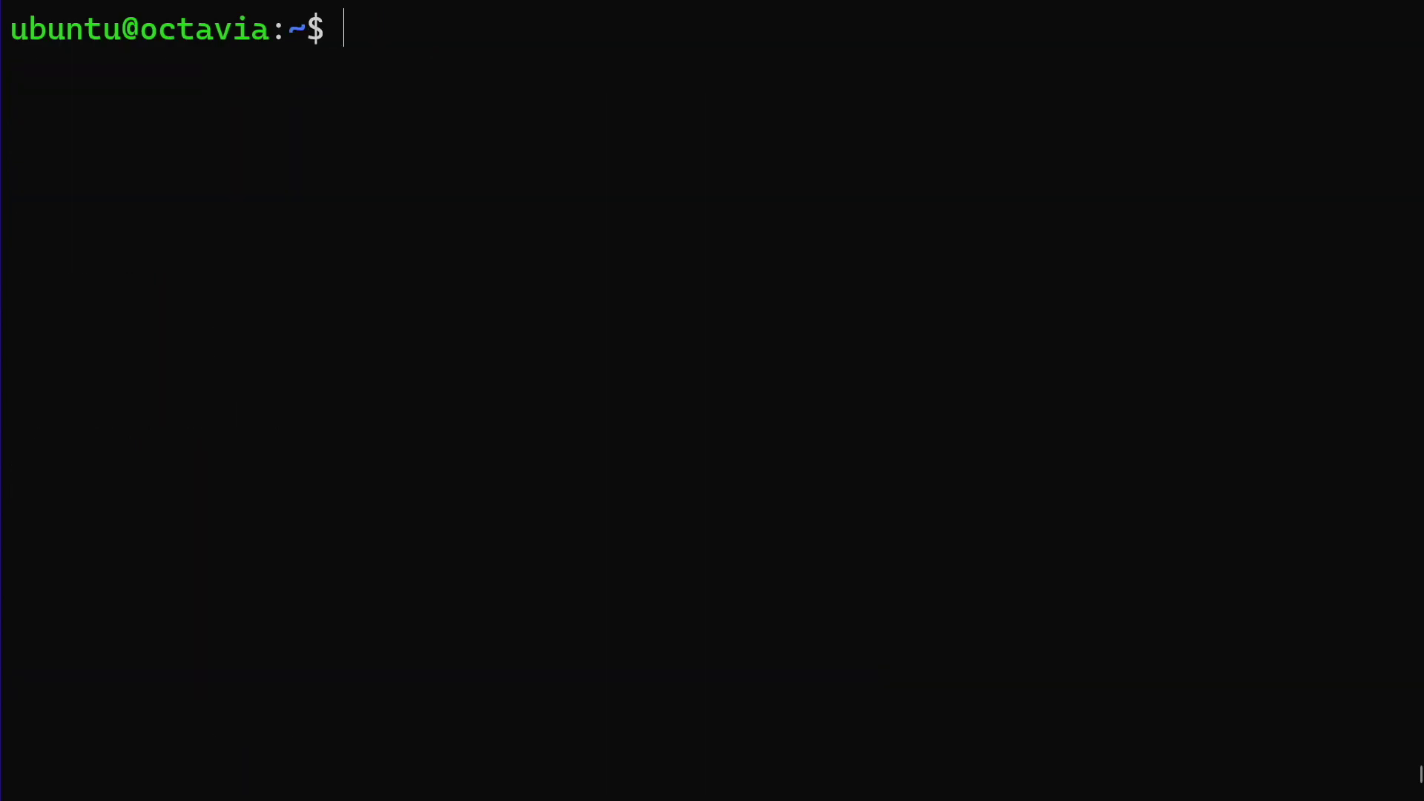
- Run lsblk to check the RAID mount, then list /srv/data with ls -la
text(lsblk)
key(Return)
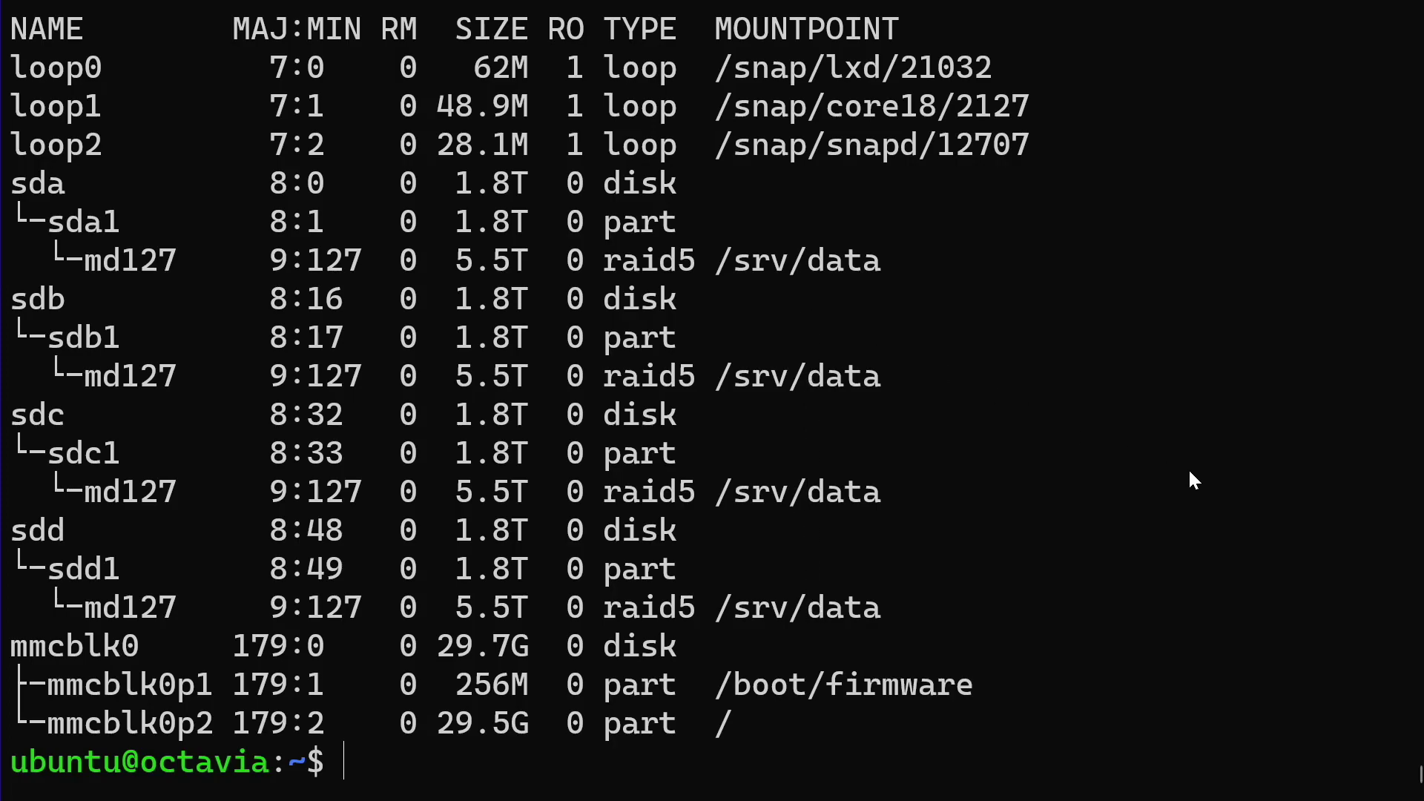
text(c)
key(BackSpace)
text(ls -la /)
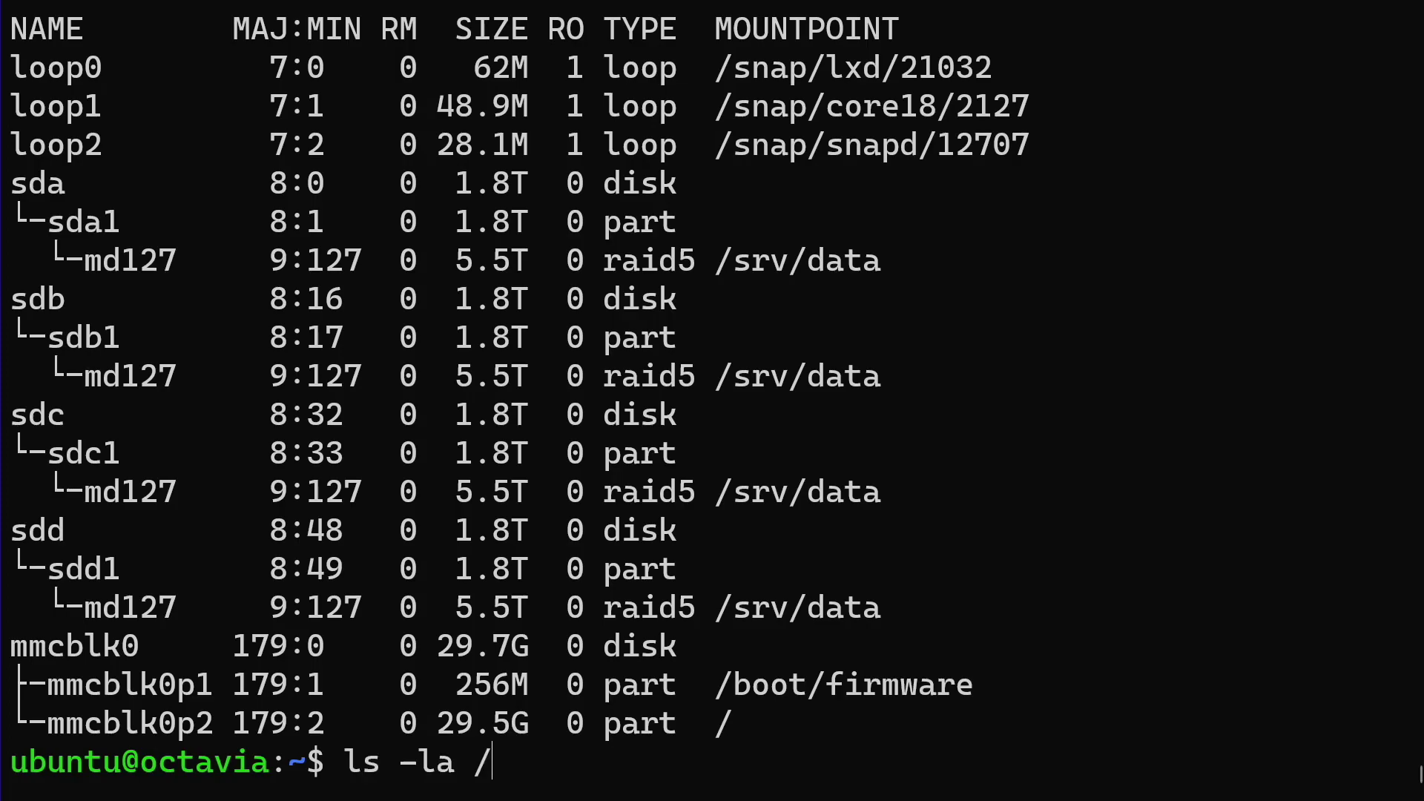
text(srv/data)
key(Return)
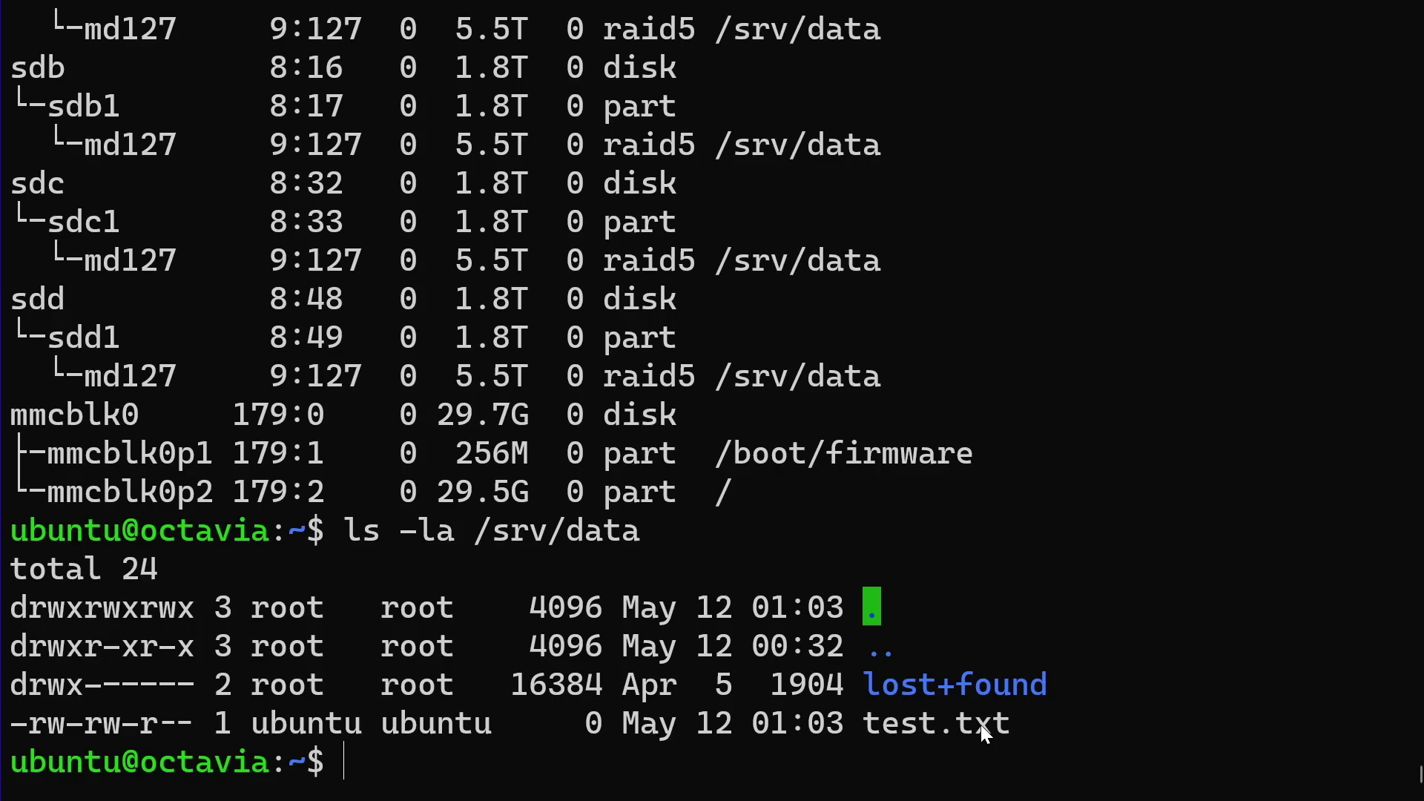
- Install Samba with sudo apt install samba, finding it already up to date
key(ctrl+l)
text(sudo apt install samba)
key(Return)
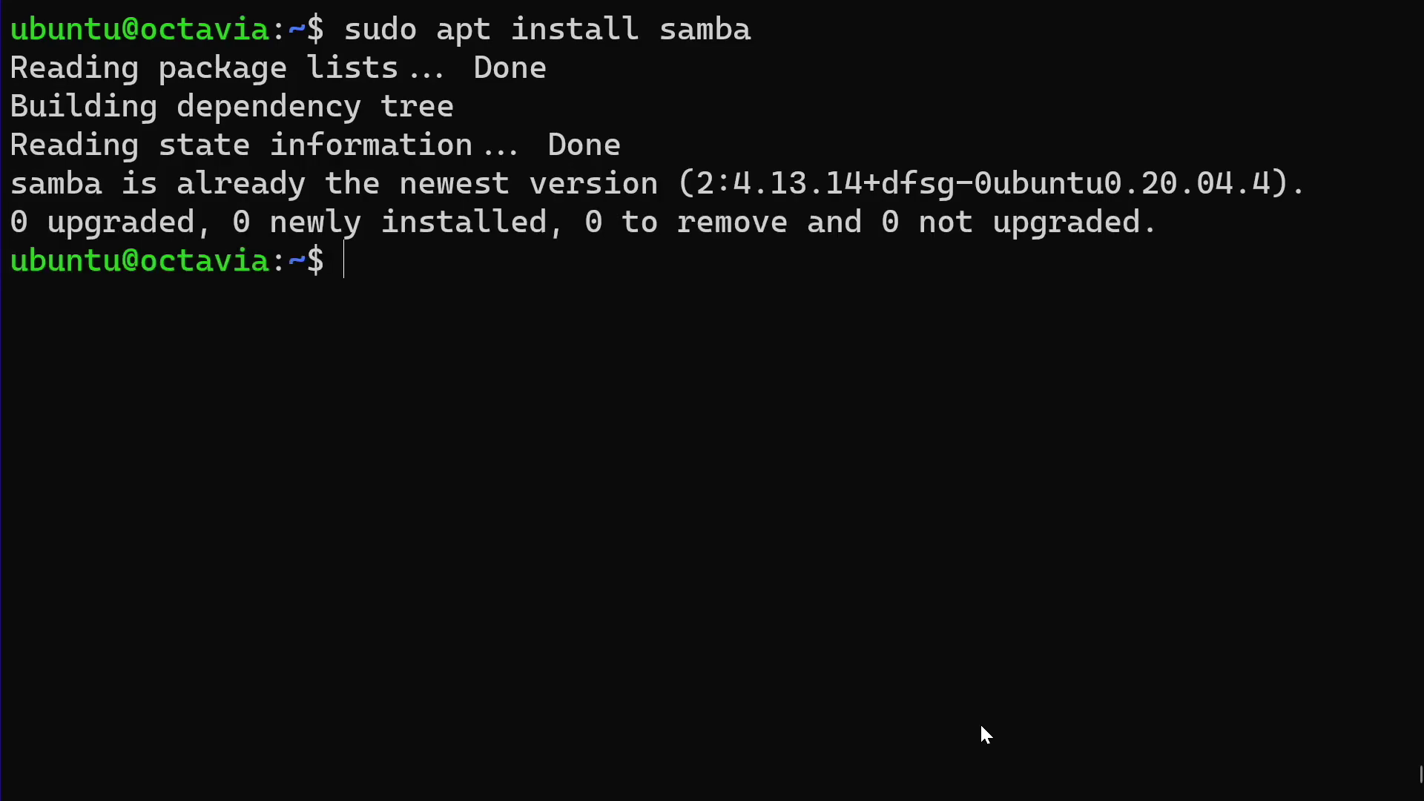
key(ctrl+l)
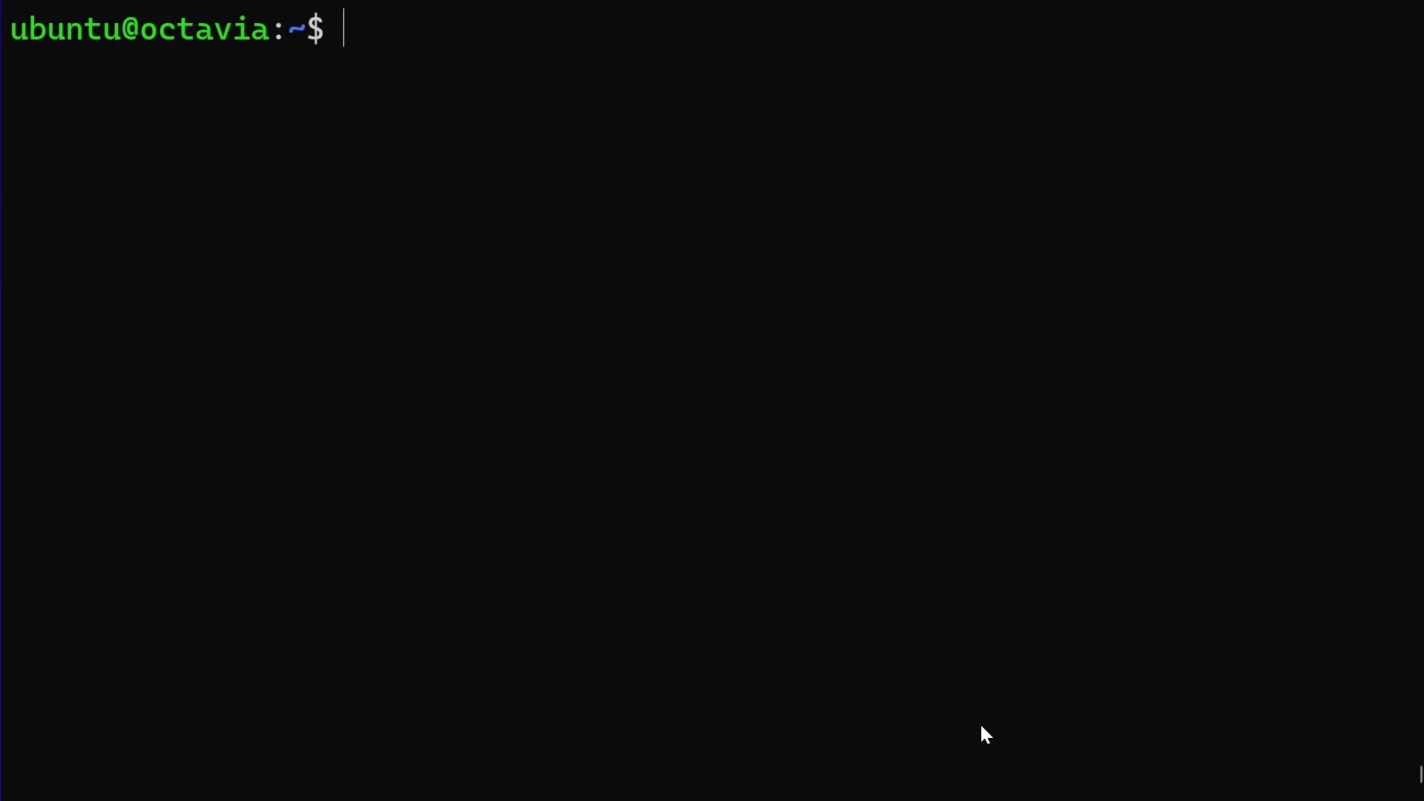
- Create the directory /srv/data/shares
text(mkdir /srv/share)
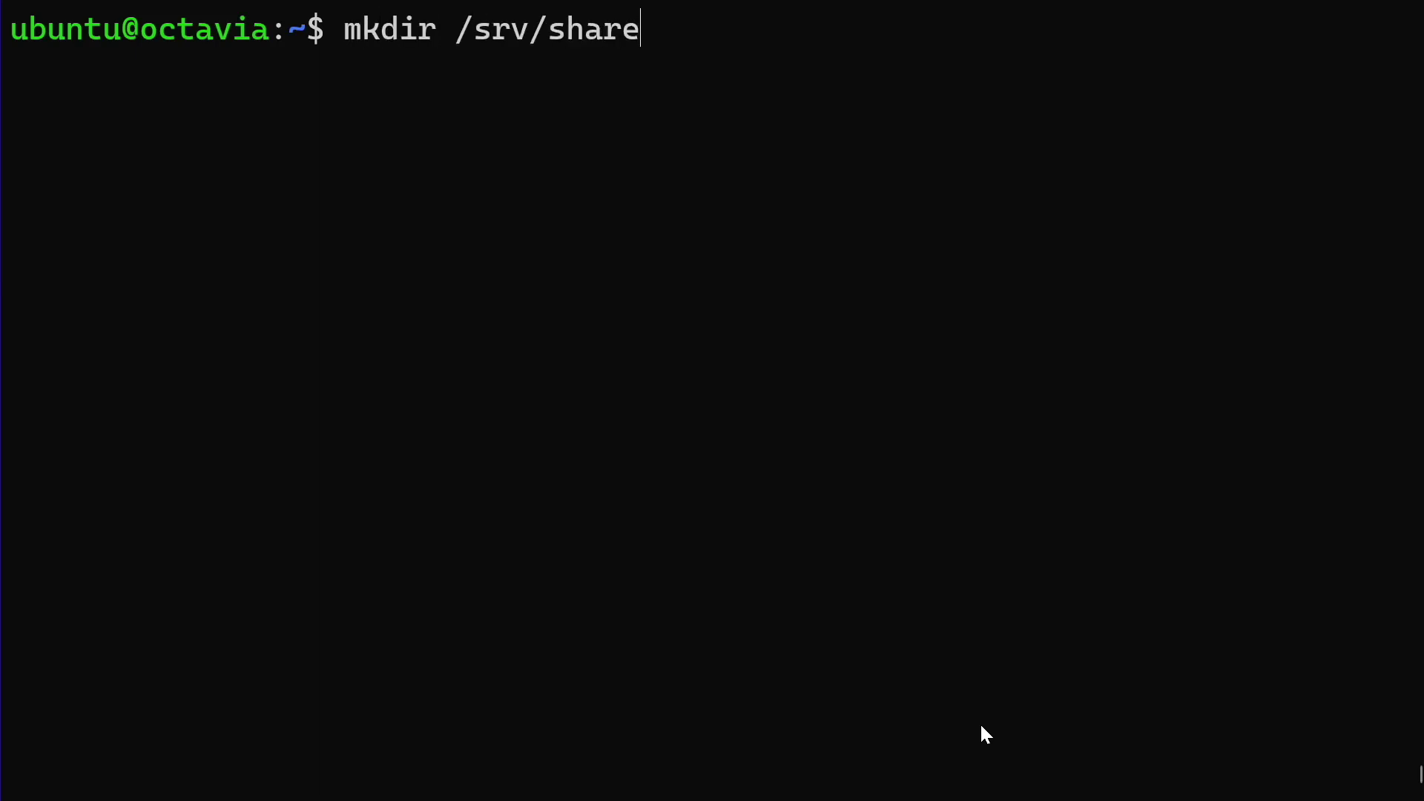
key(BackSpace)
key(BackSpace)
key(BackSpace)
key(BackSpace)
key(BackSpace)
text(data)
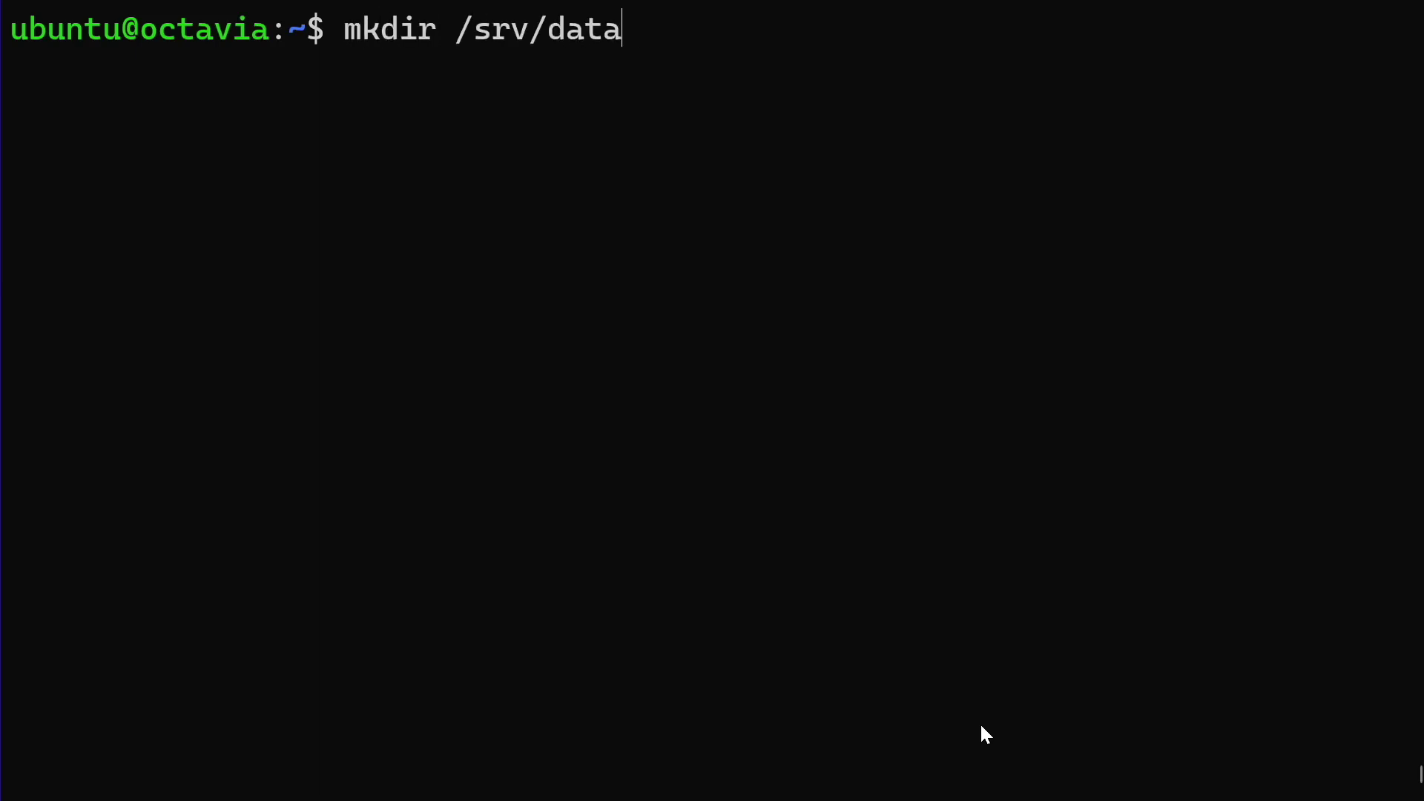
text(/shares)
key(Return)
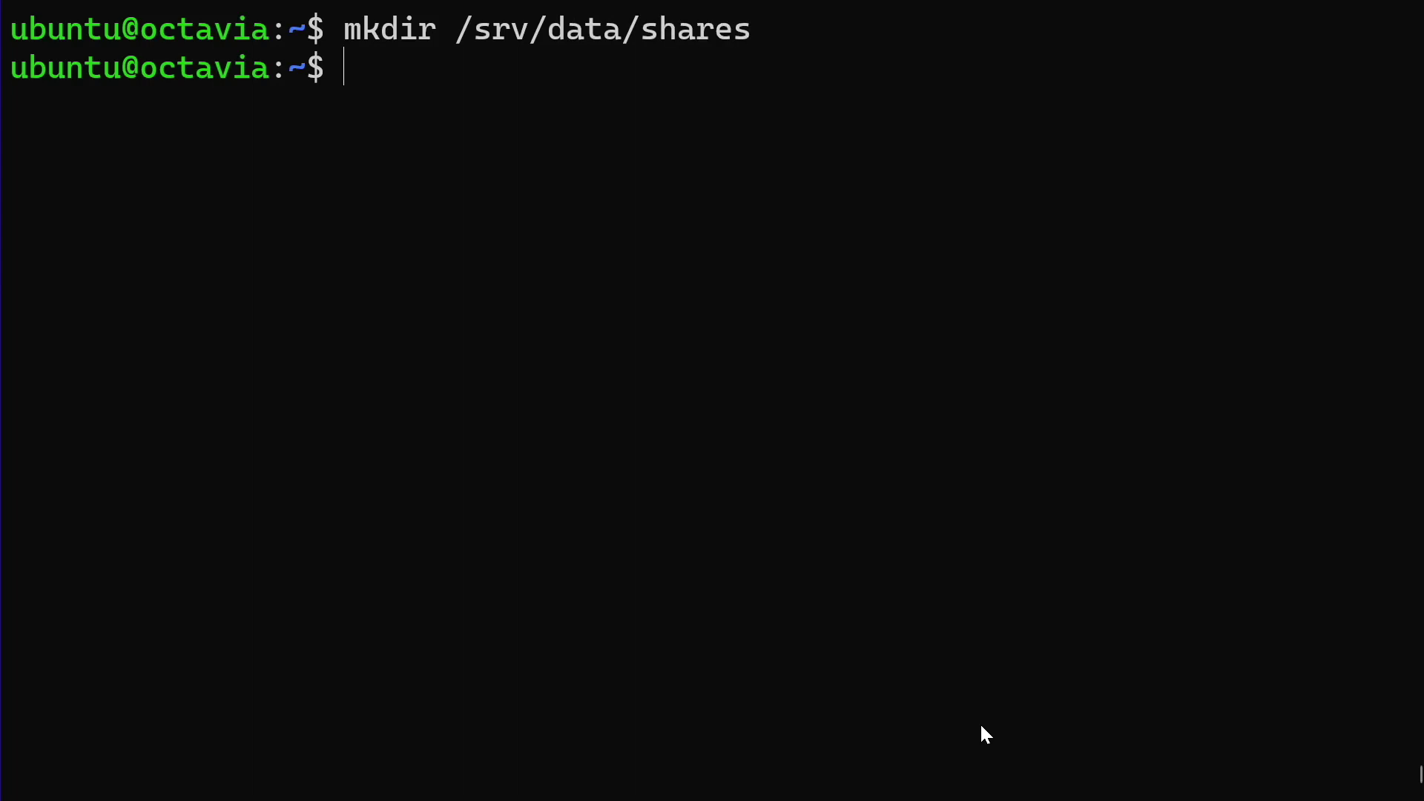
- Open /etc/samba/smb.conf in vim with sudo and scroll to the end of the file
text(sudo vim /etc/samba/smb.conf)
key(Return)
scroll(981, 723, down, 20)
scroll(980, 723, down, 20)
scroll(980, 722, down, 20)
scroll(981, 722, down, 6)
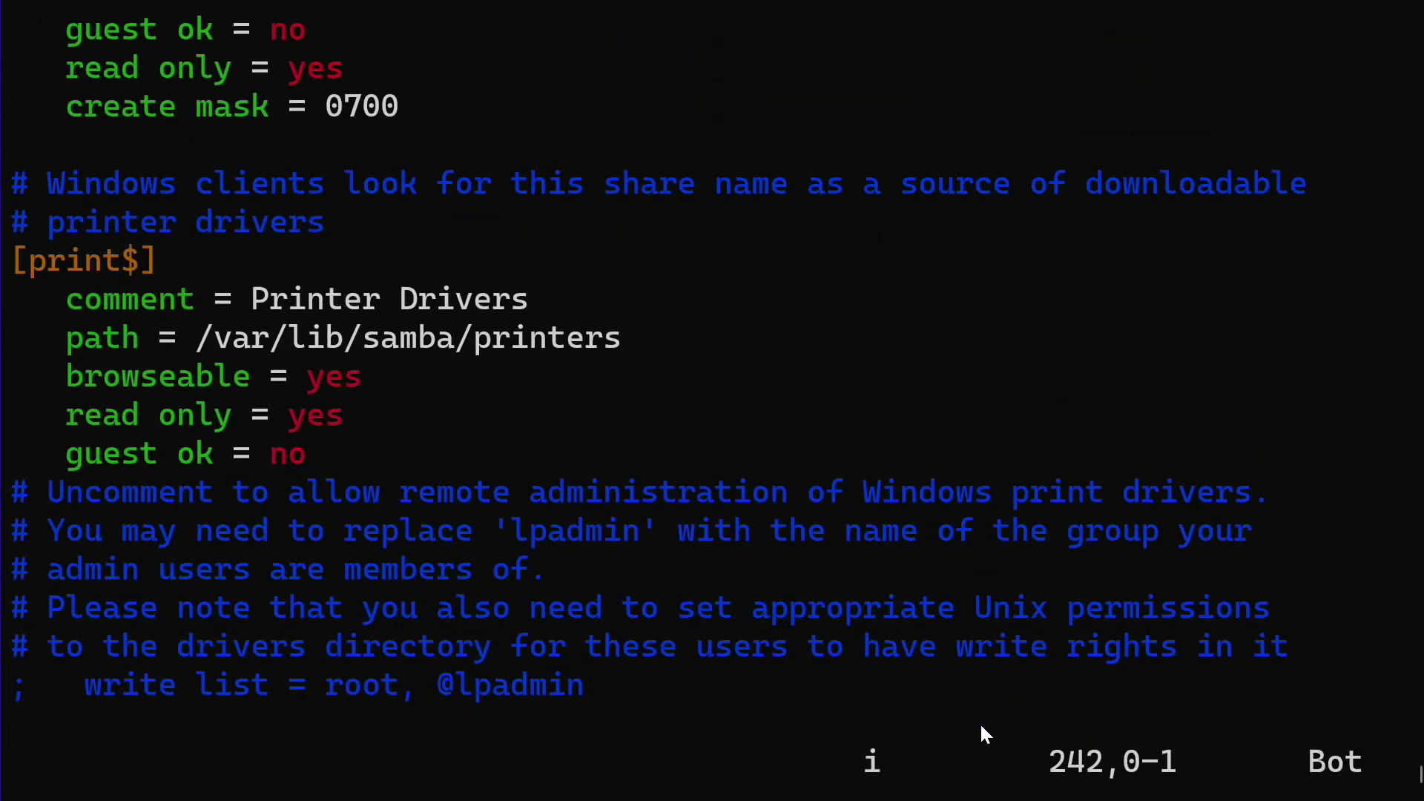
- Insert a [shares] section with comment=first shares, path=/srv/data/shares and read-only=no
text(i[shares])
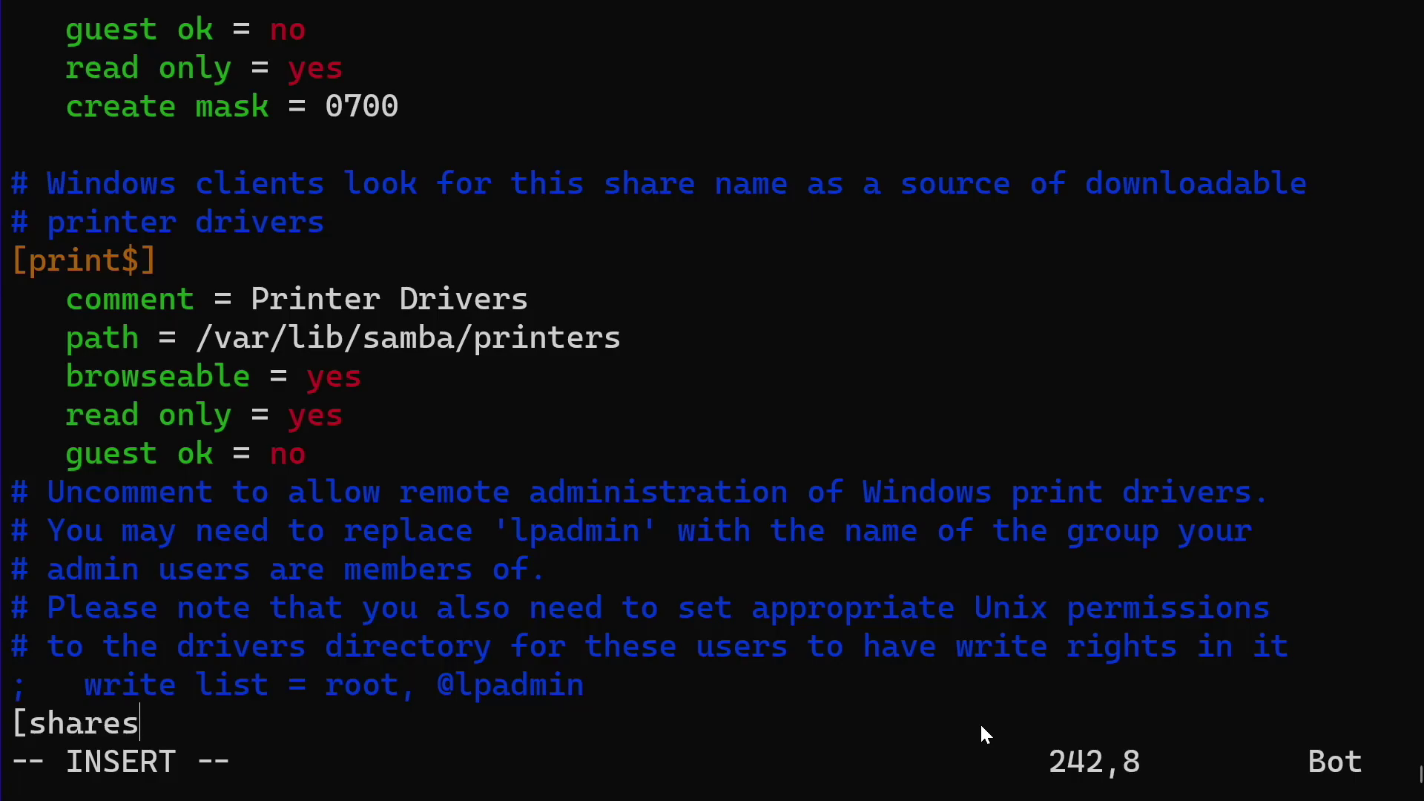
key(Return)
key(Tab)
text(comment=first shares)
key(Return)
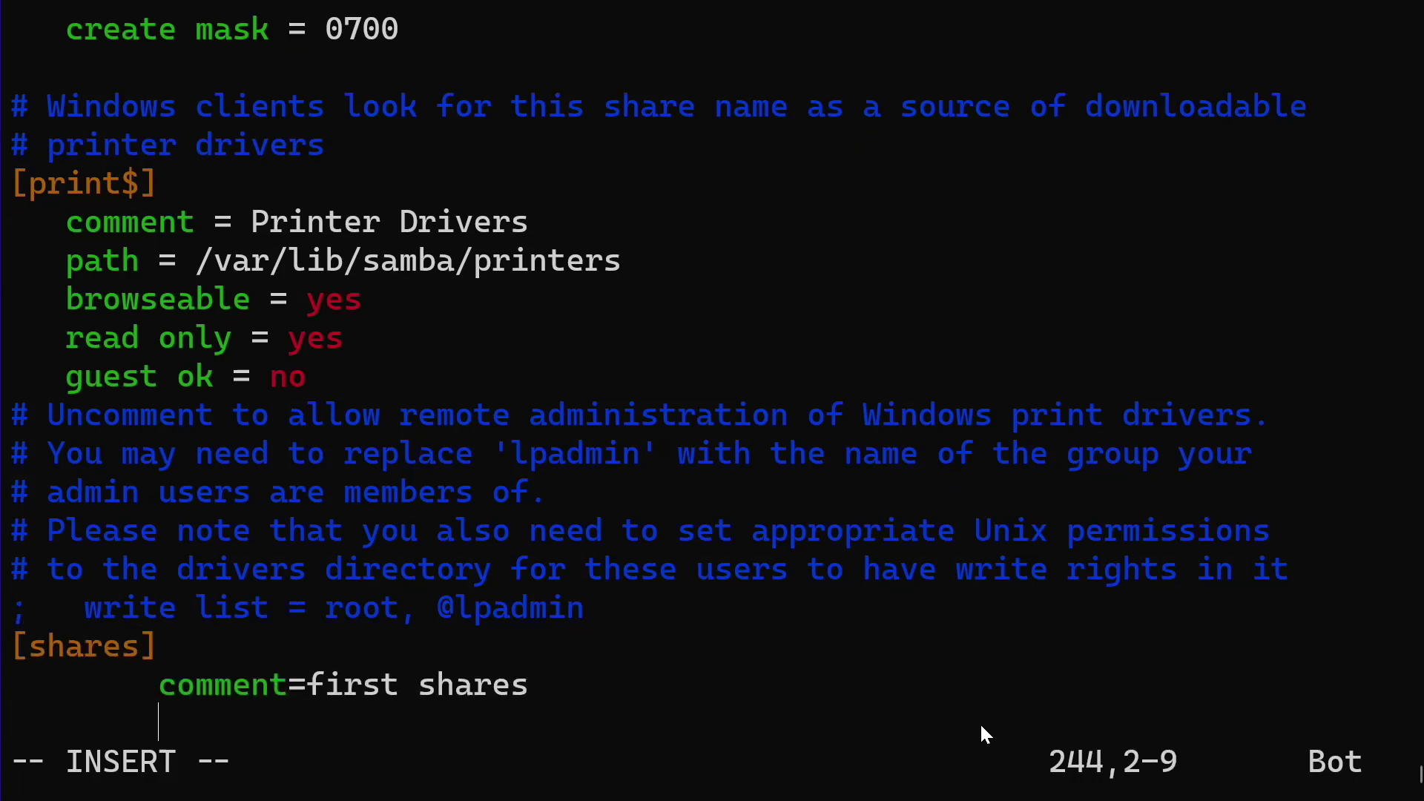
text(path=/srv/data/shares)
key(Return)
text(read-only=no)
key(Return)
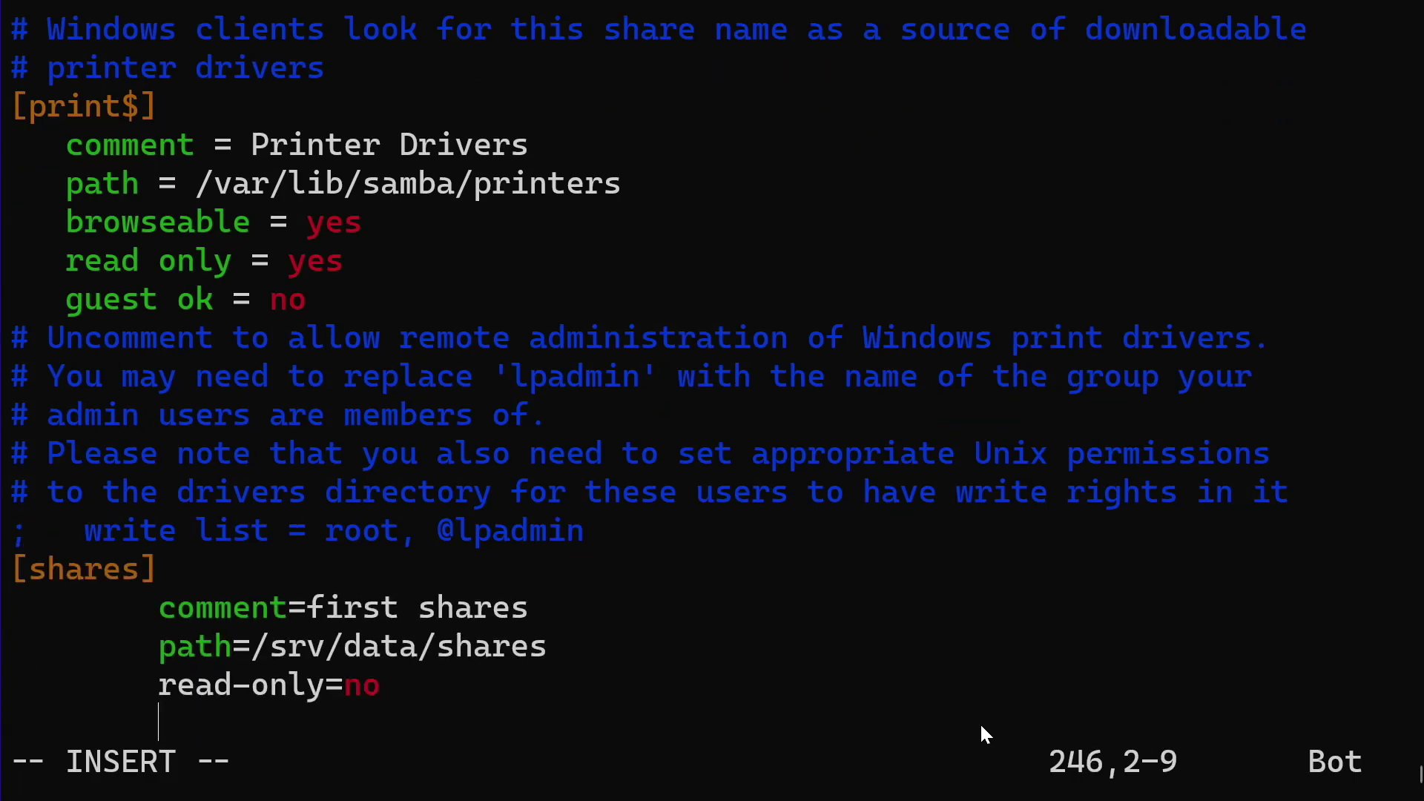
- Correct the read-only line to 'read only' and add browsable=yes
key(Up)
key(Right)
key(Right)
key(Right)
key(Right)
key(Right)
key(BackSpace)
key(Down)
text(browsable=yes)
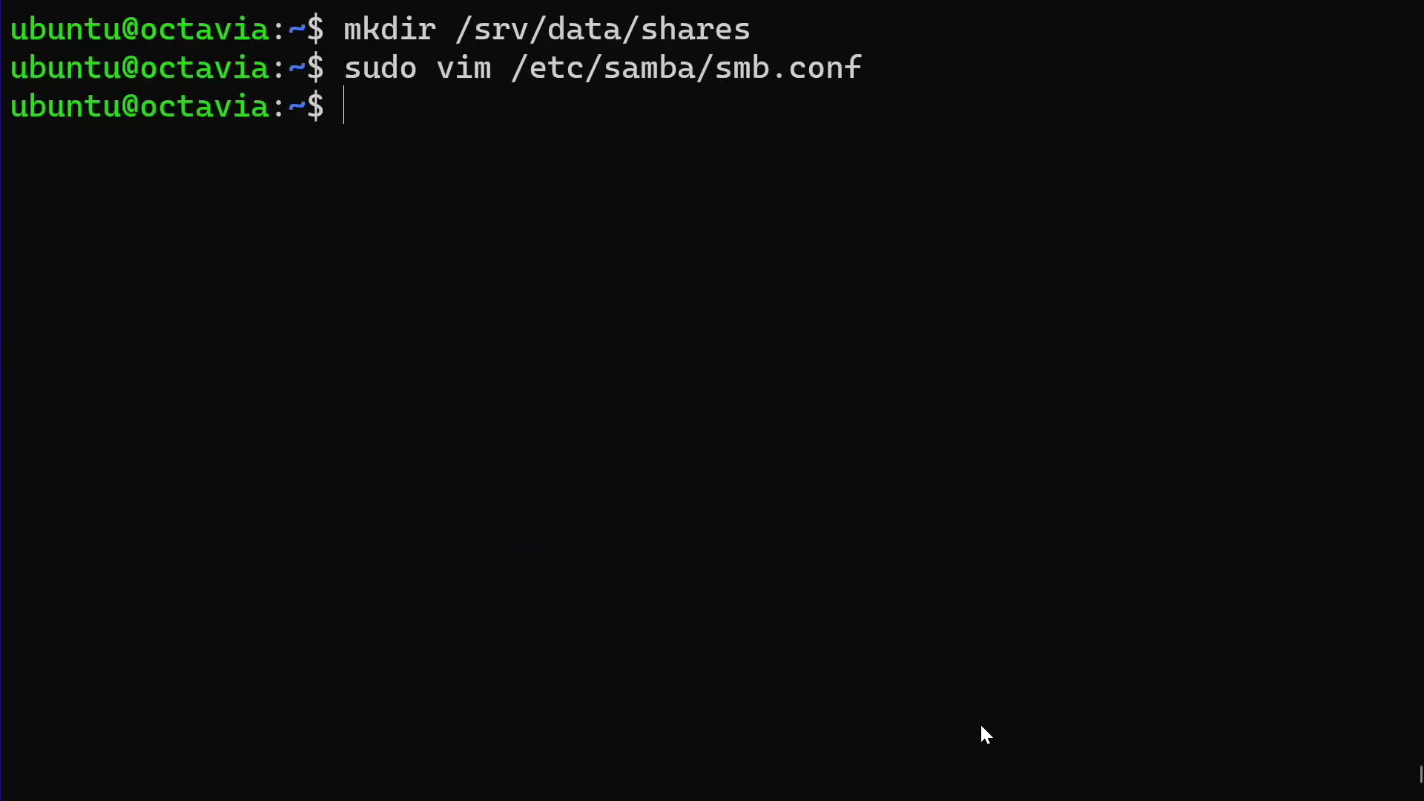
- Restart the smbd service and confirm its status shows active (running)
text(sudo systemctl restart smbd)
key(Return)
key(Up)
key(BackSpace)
key(BackSpace)
key(BackSpace)
key(BackSpace)
key(BackSpace)
key(BackSpace)
key(BackSpace)
key(BackSpace)
key(BackSpace)
key(BackSpace)
key(BackSpace)
key(BackSpace)
text(stemctl  st)
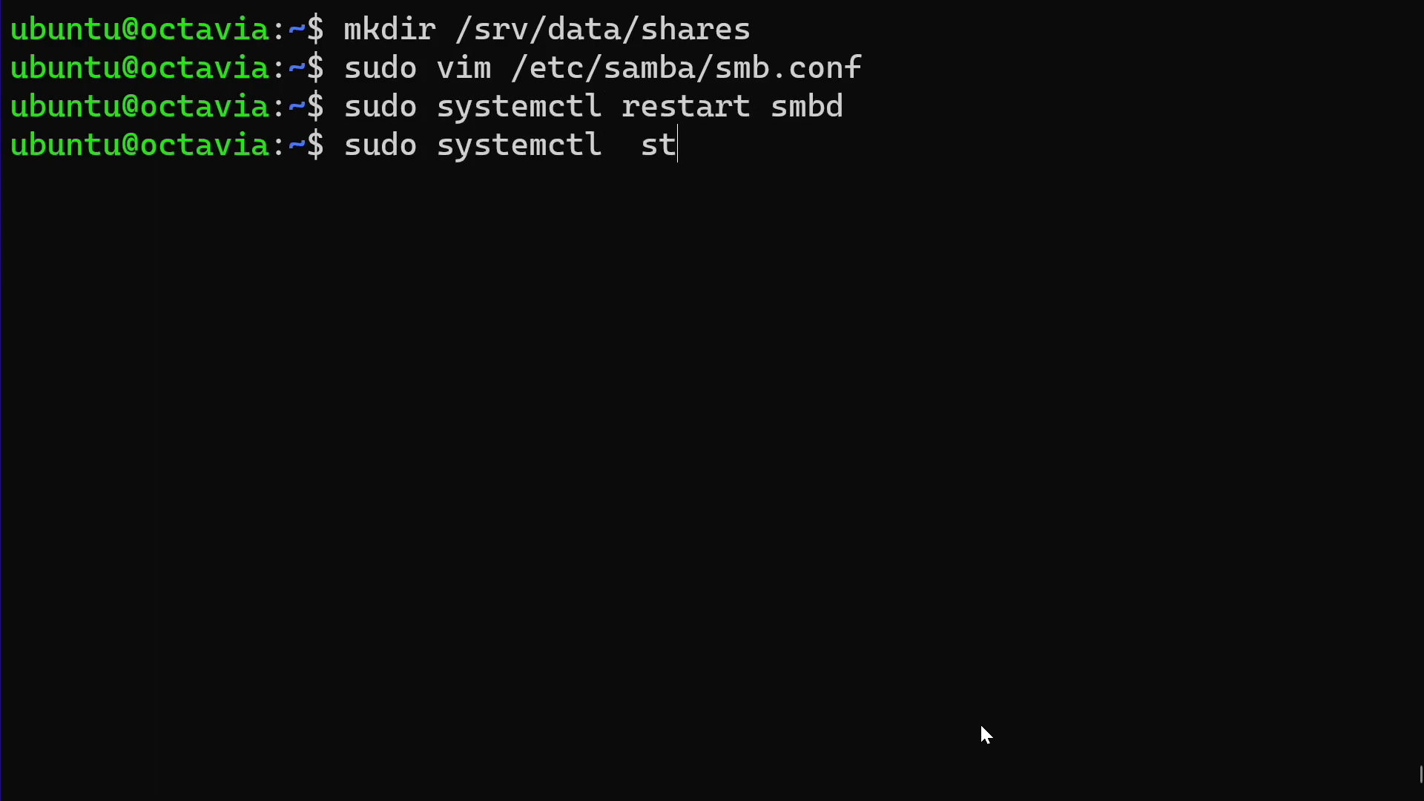
key(BackSpace)
key(BackSpace)
key(BackSpace)
text(status smbd)
key(Return)
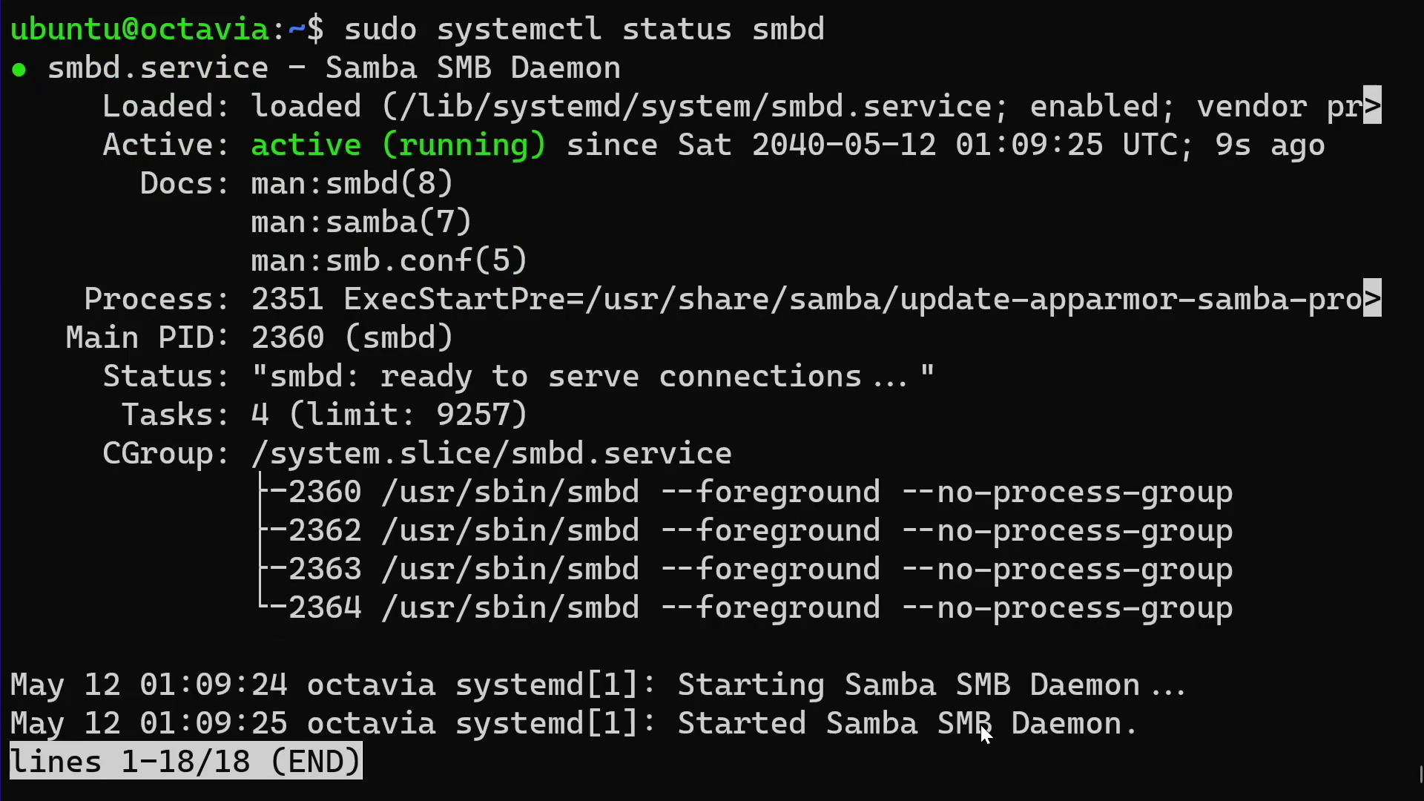
key(q)
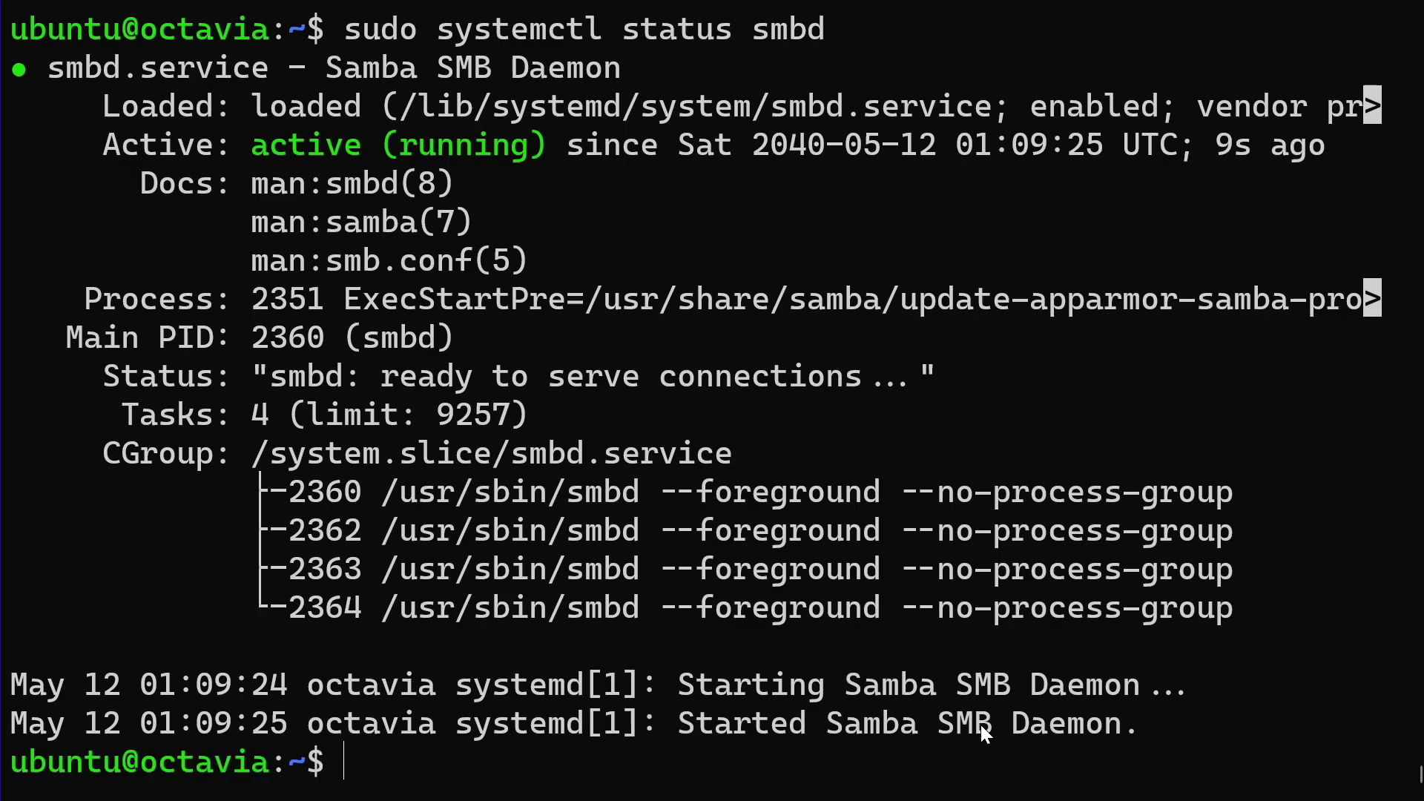
- Add the system's default user to Samba with smbpasswd -a, entering the SMB password twice
text(sudo smbd)
key(BackSpace)
text(passwd -a )
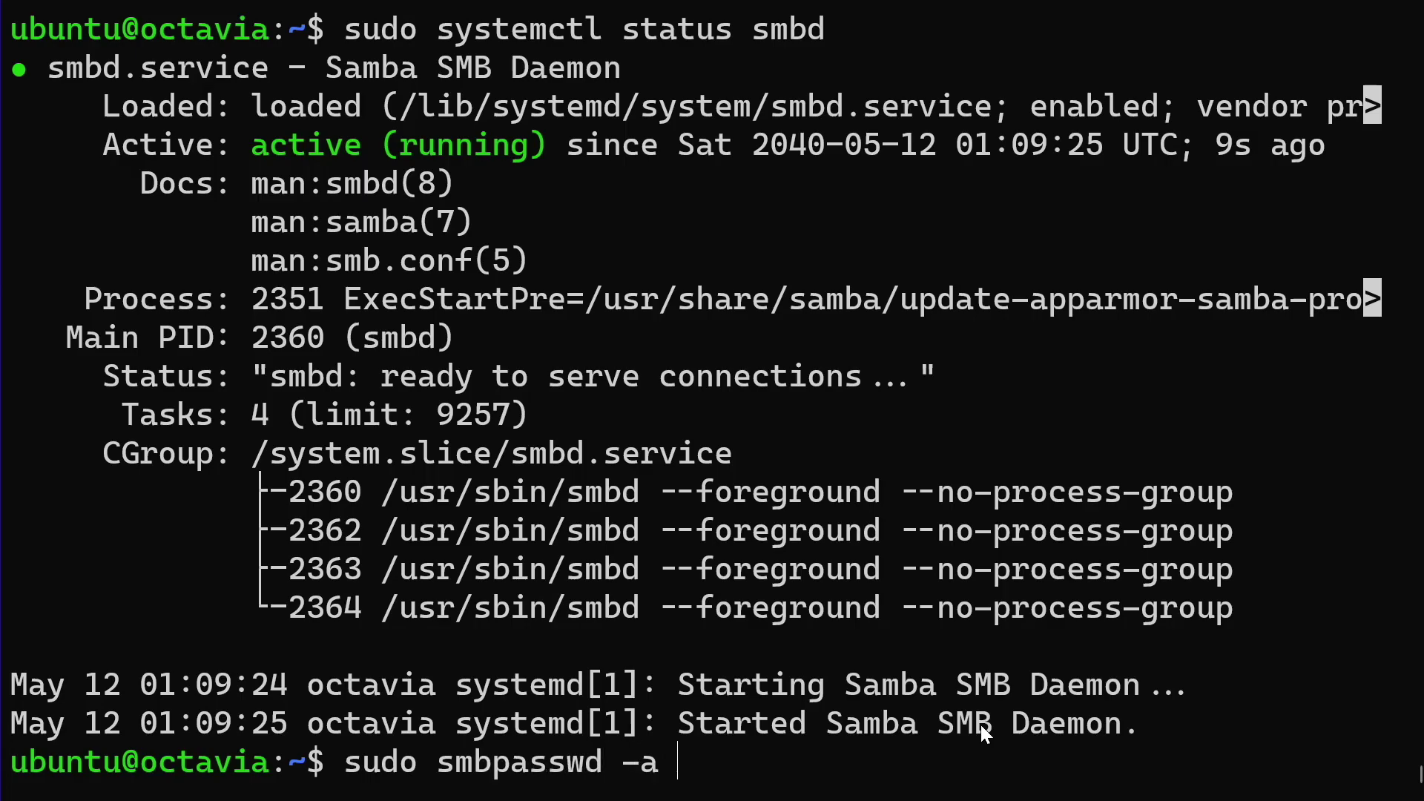
text(ubuntu)
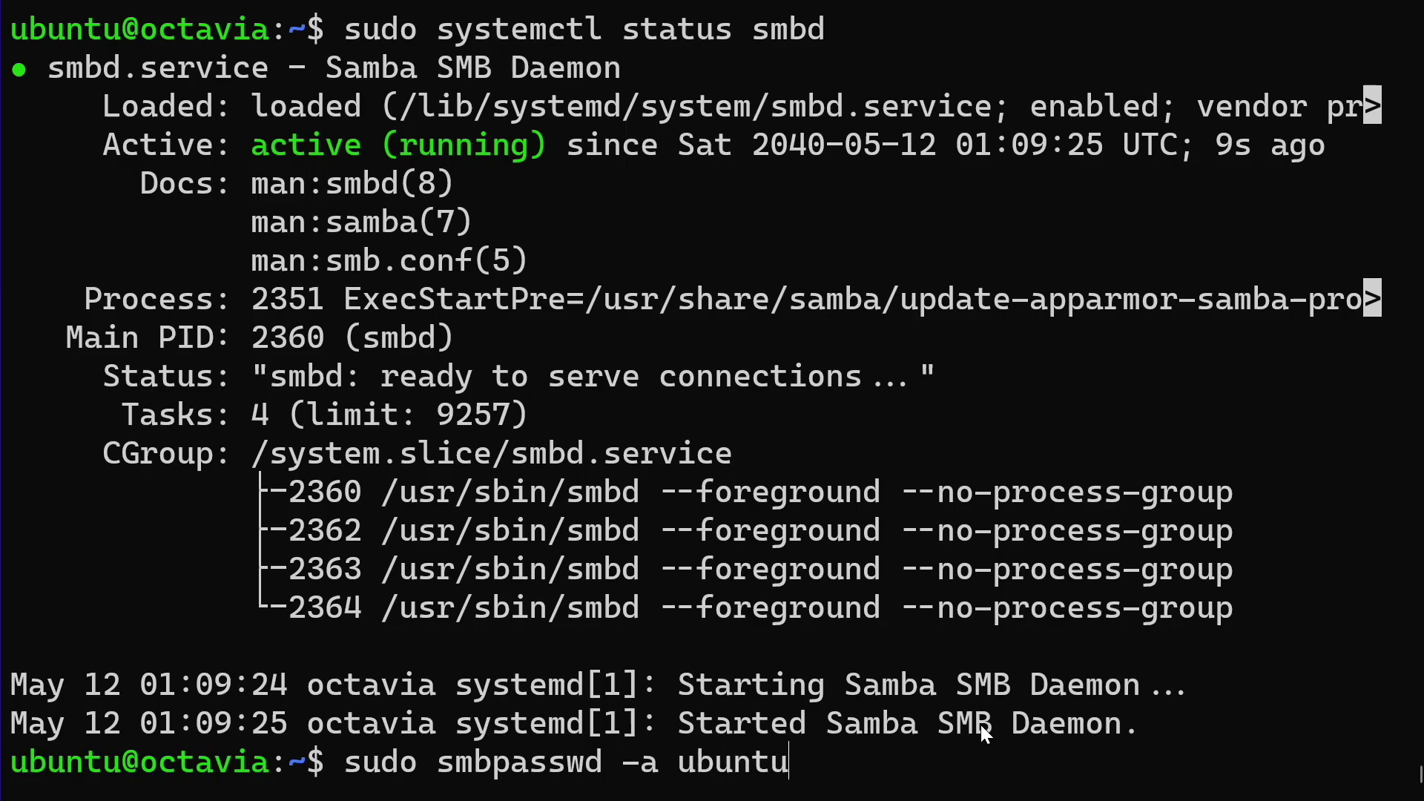
key(Return)
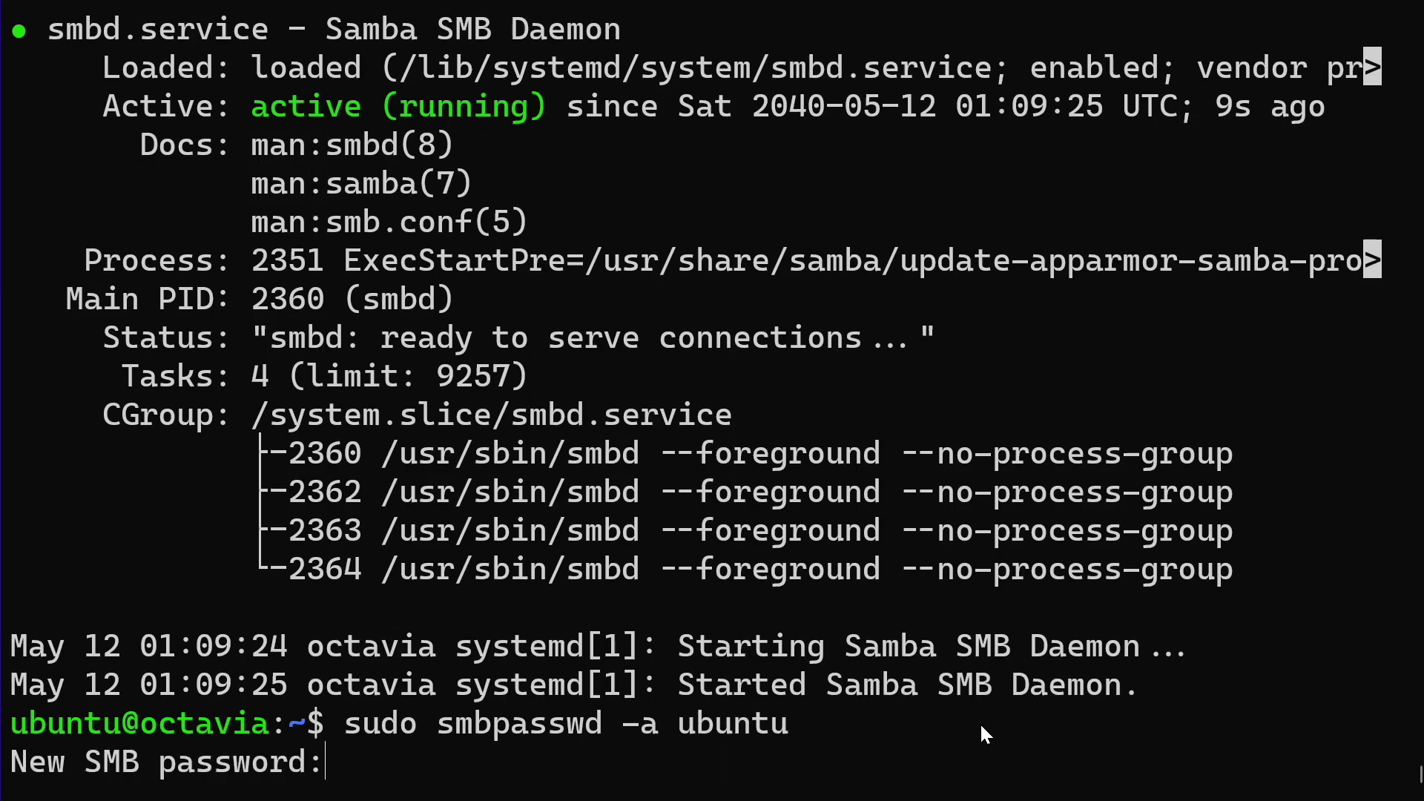
key(Return)
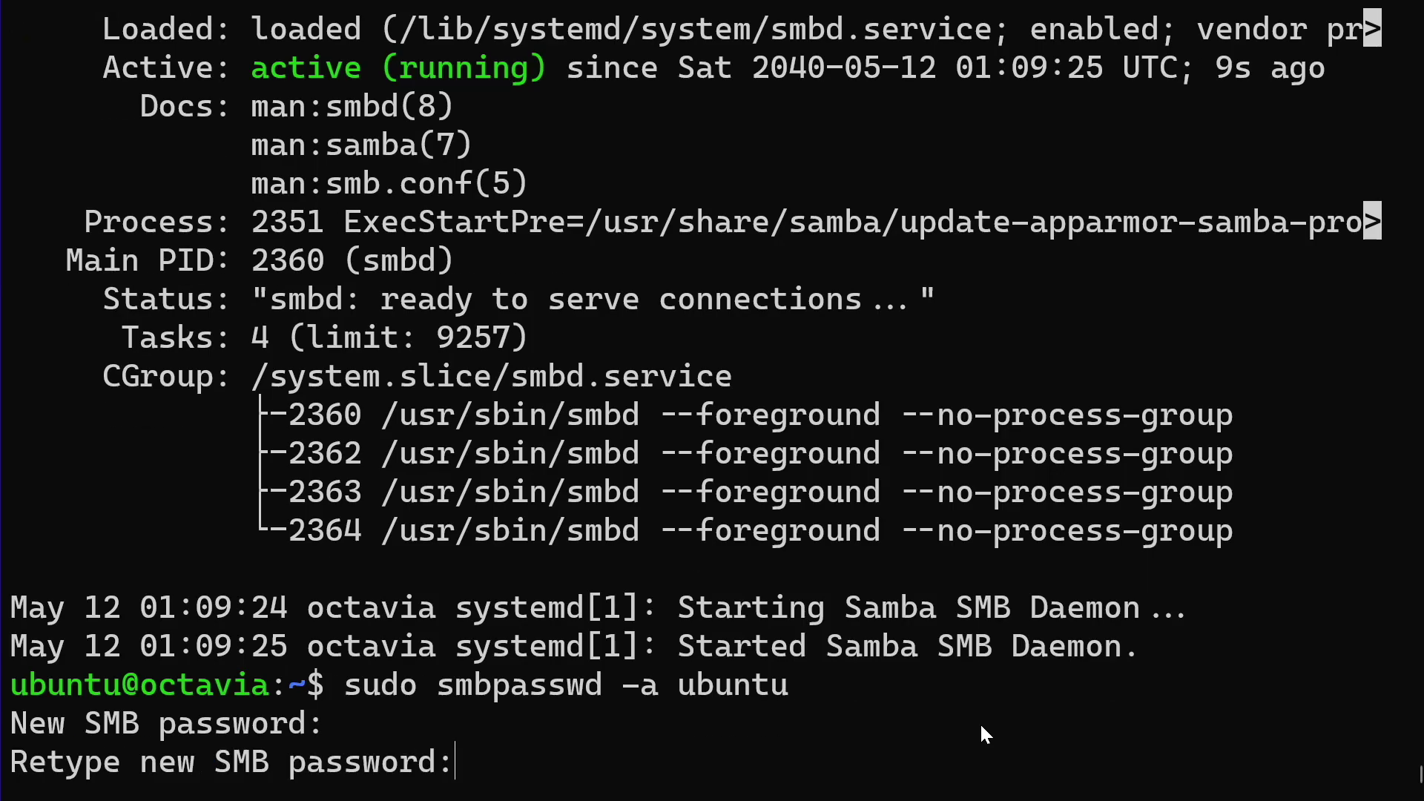
key(Return)
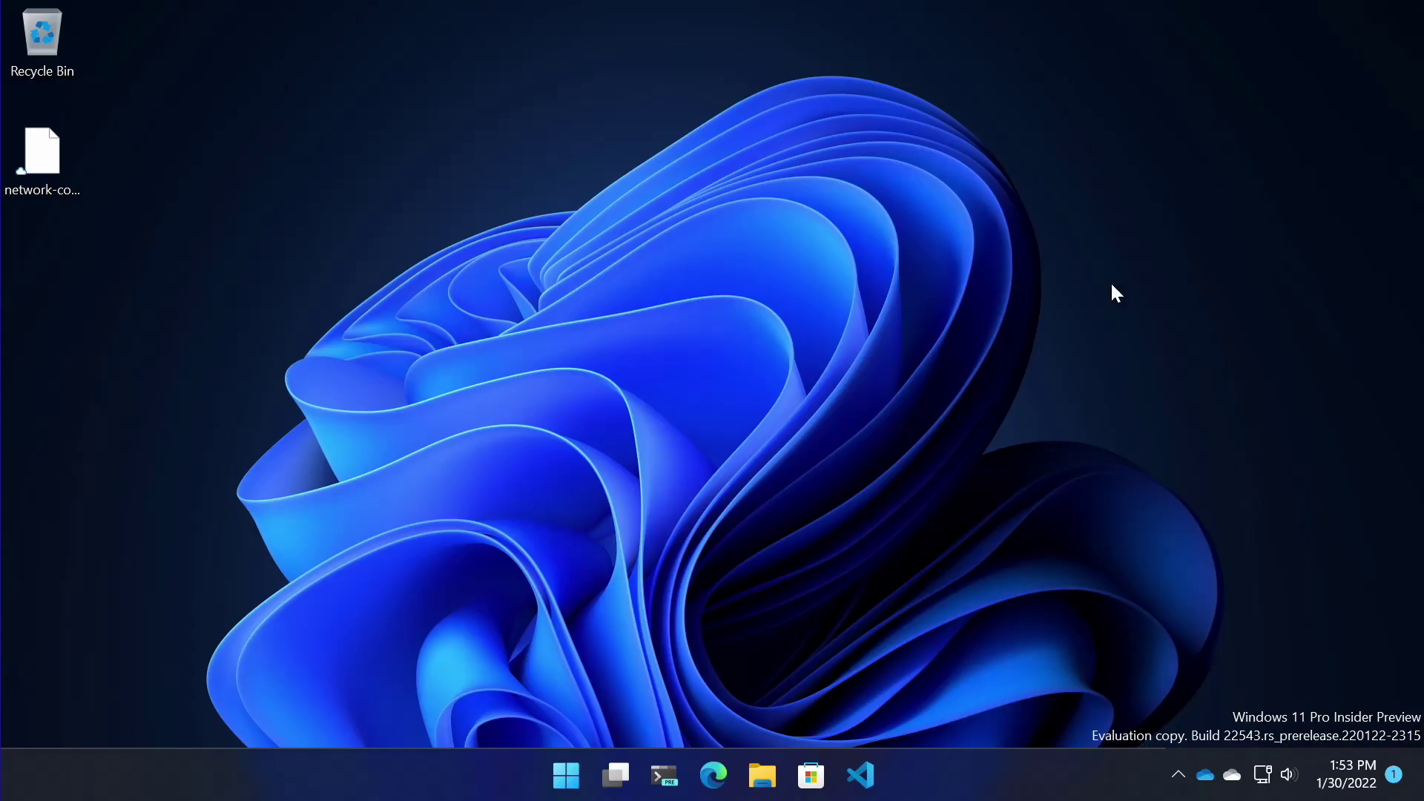
- In File Explorer, browse to \\octavia and sign in with the Samba username and password
click(763, 776)
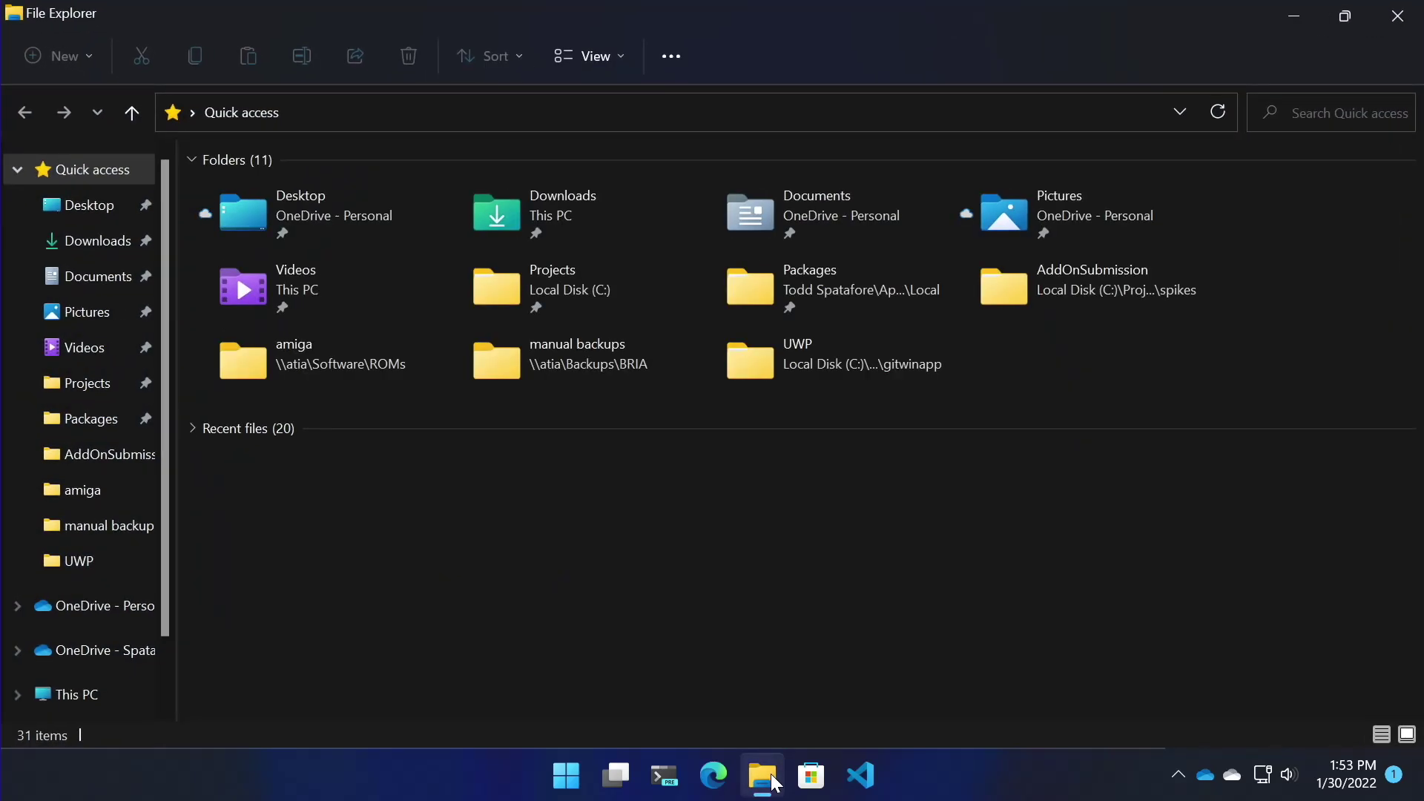
click(764, 111)
text(\octavia)
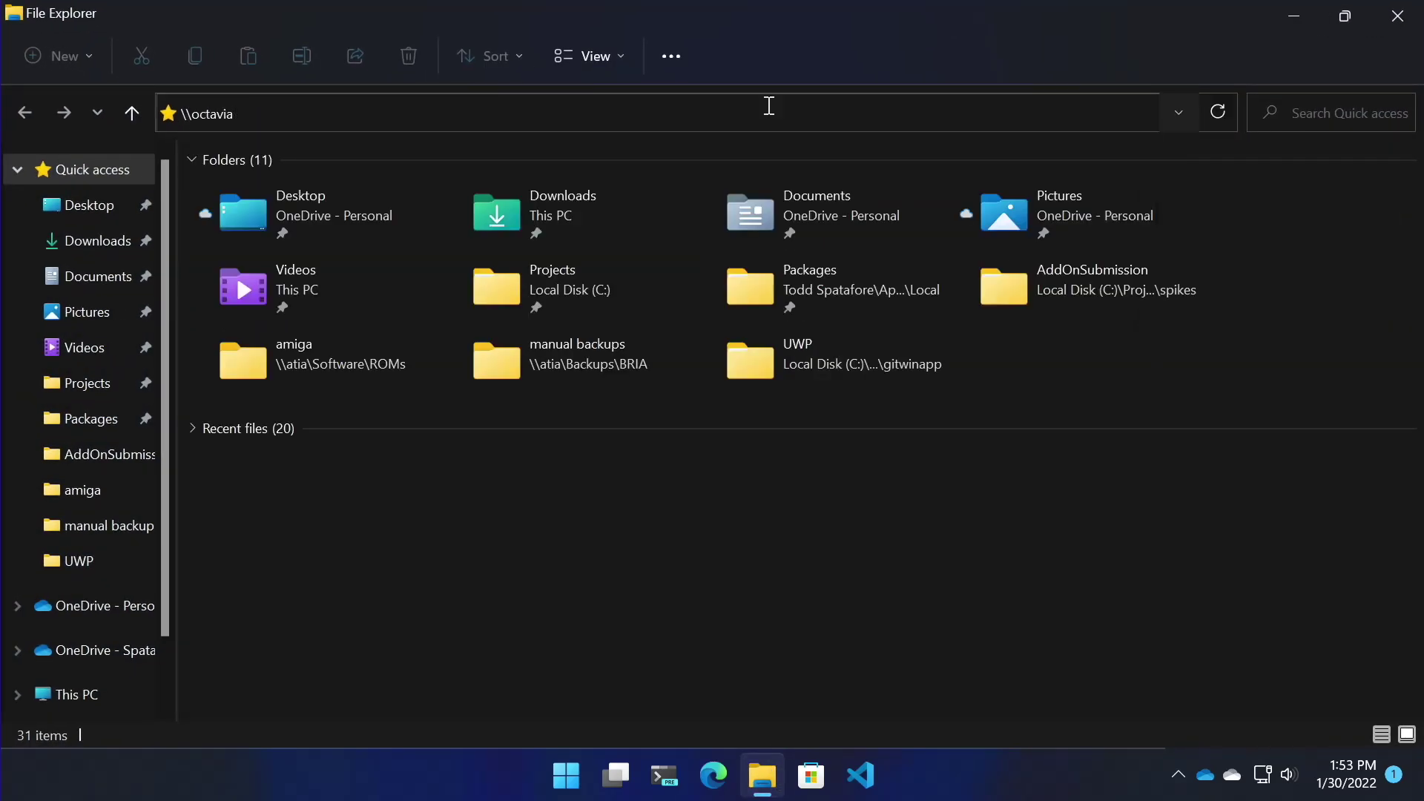
key(Return)
text(sthantu)
key(Tab)
text(pwd)
key(Return)
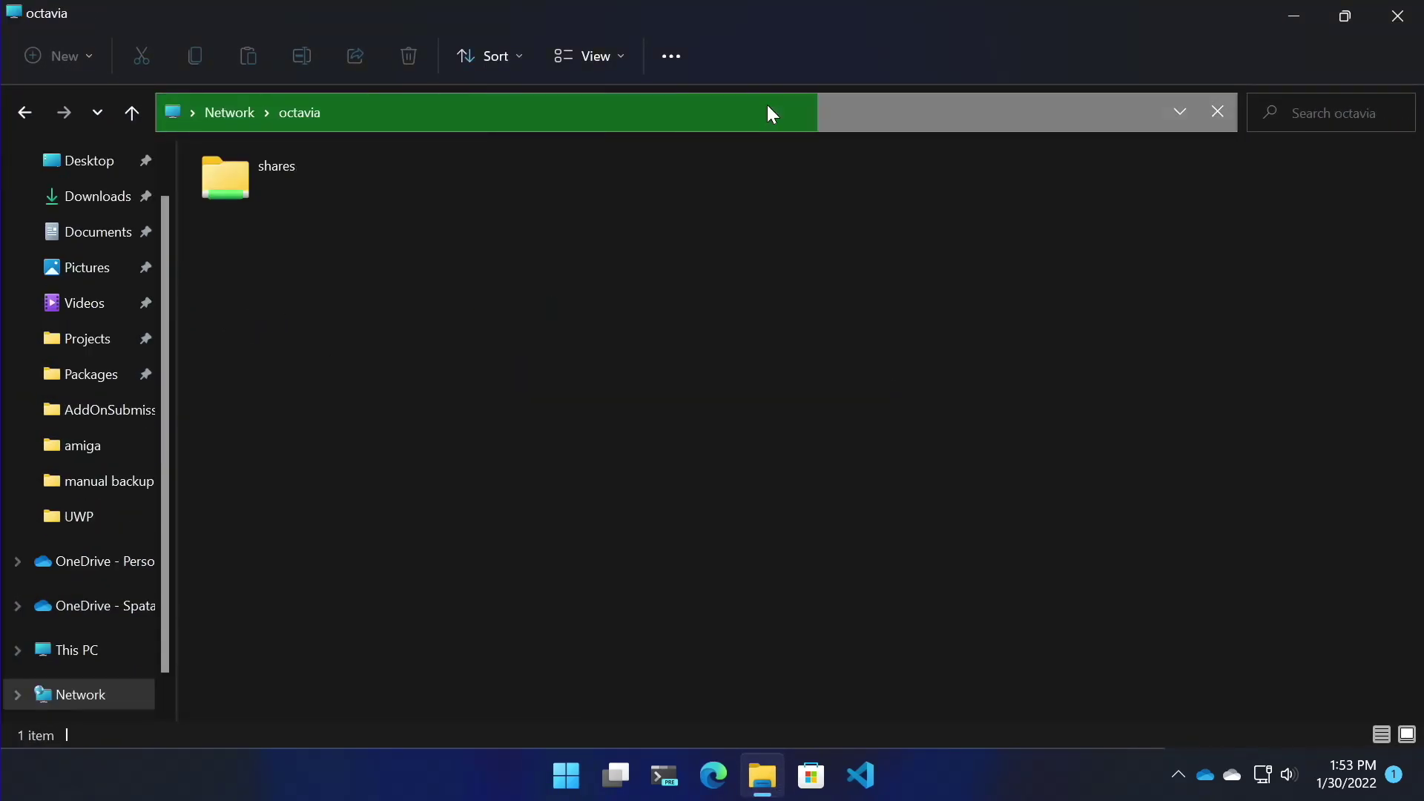
- Open the shares folder and create a new empty text document named hello.txt
double_click(280, 168)
right_click(352, 268)
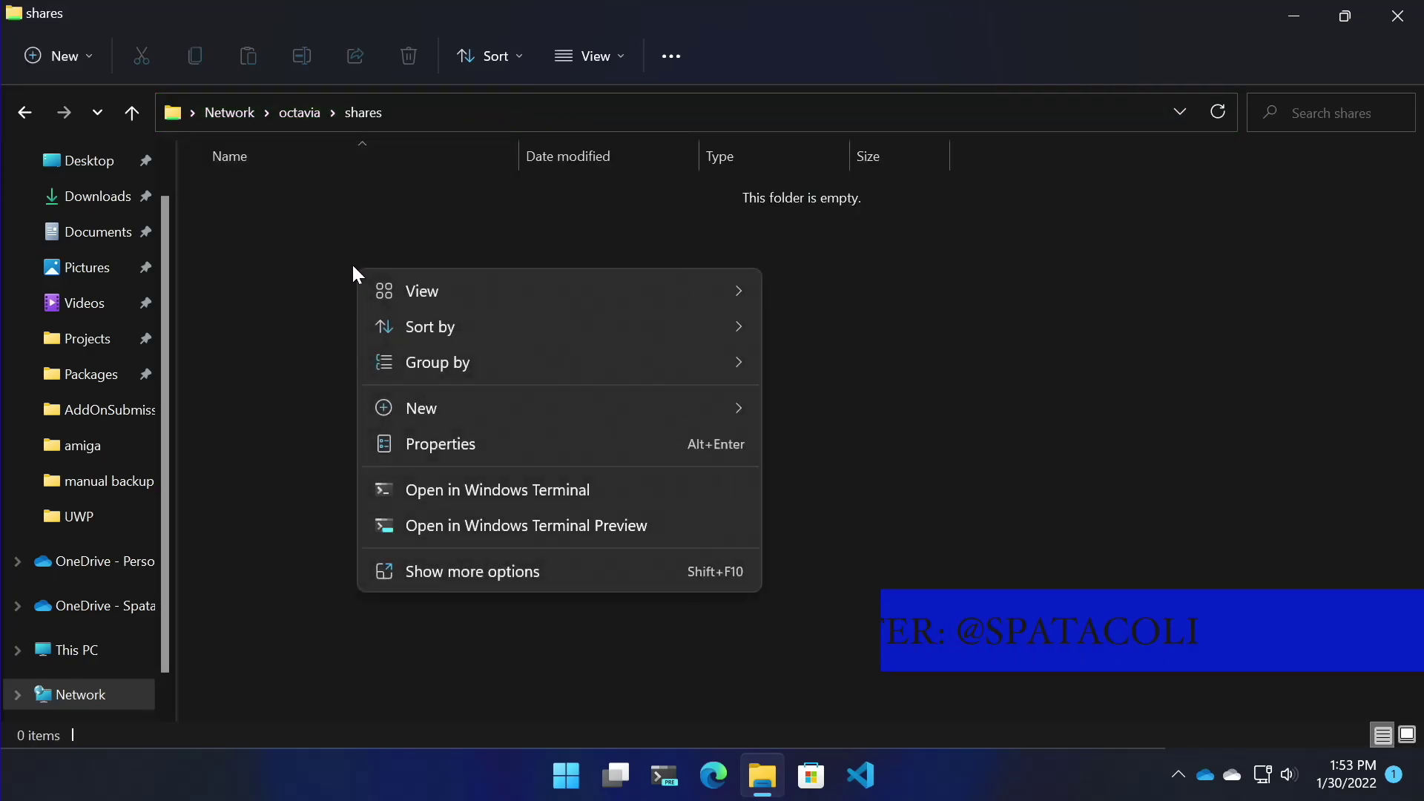
mouse_move(502, 422)
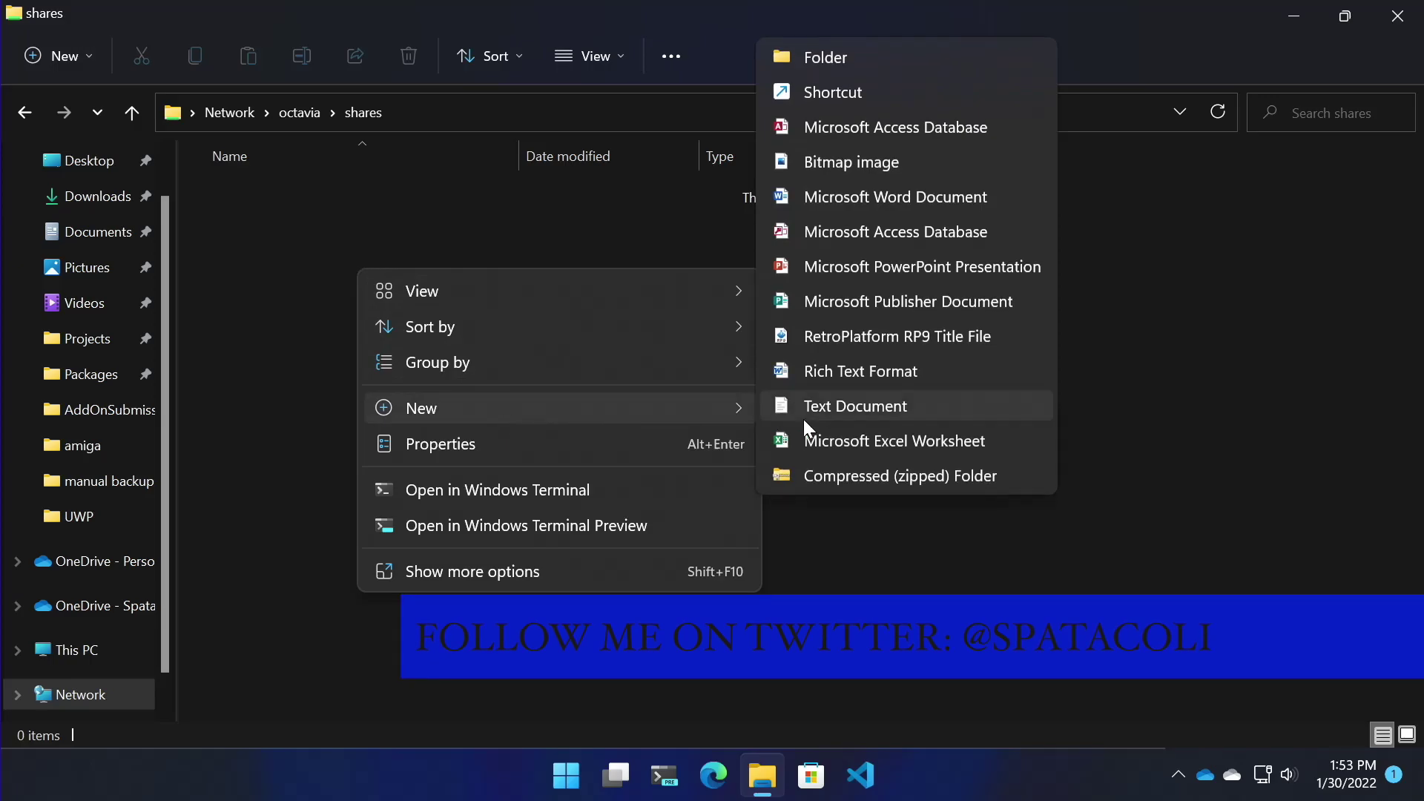
click(873, 406)
text(hello.txt)
key(Return)
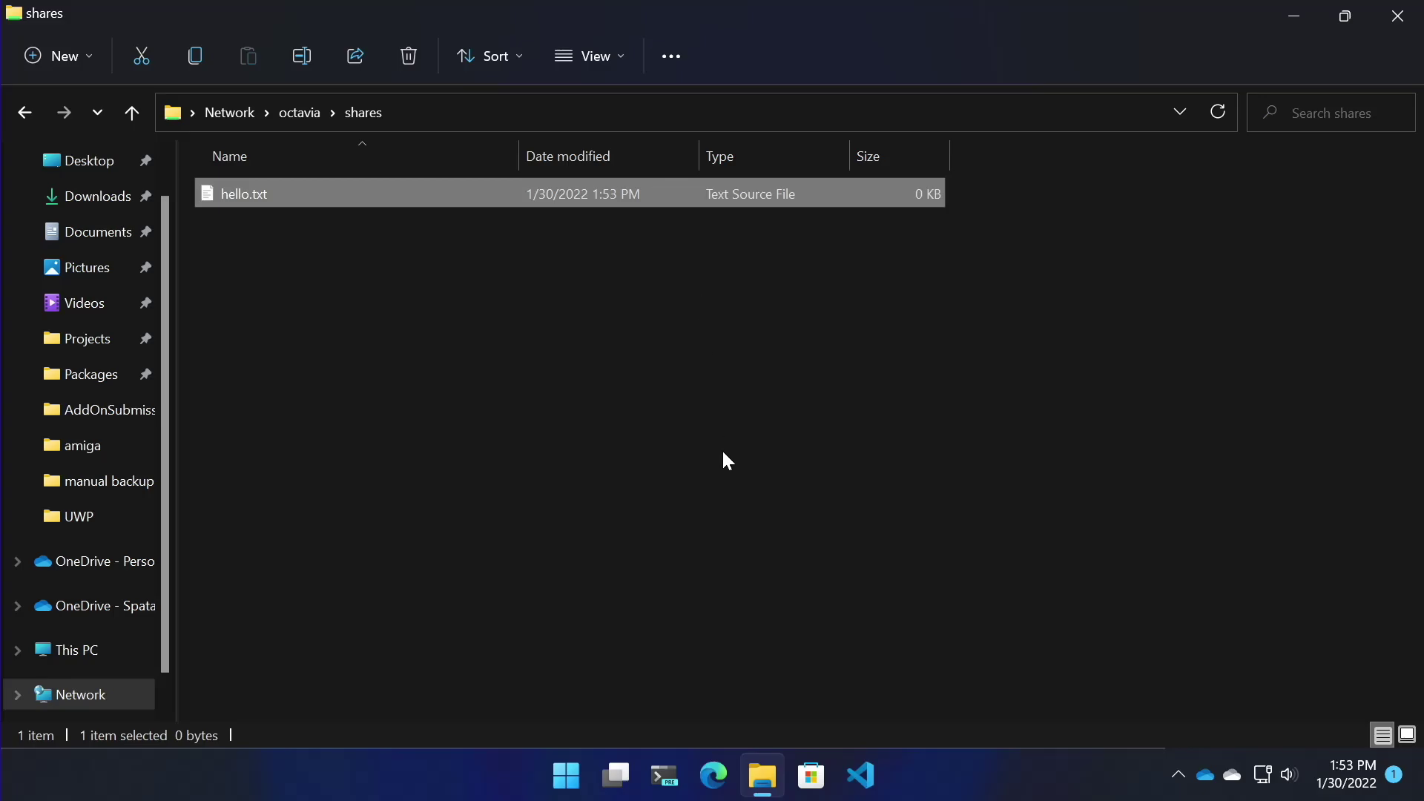
- Back in the Pi terminal, list /srv/data/shares to confirm hello.txt is present
key(alt+Tab)
text(ls /srv/data/shares)
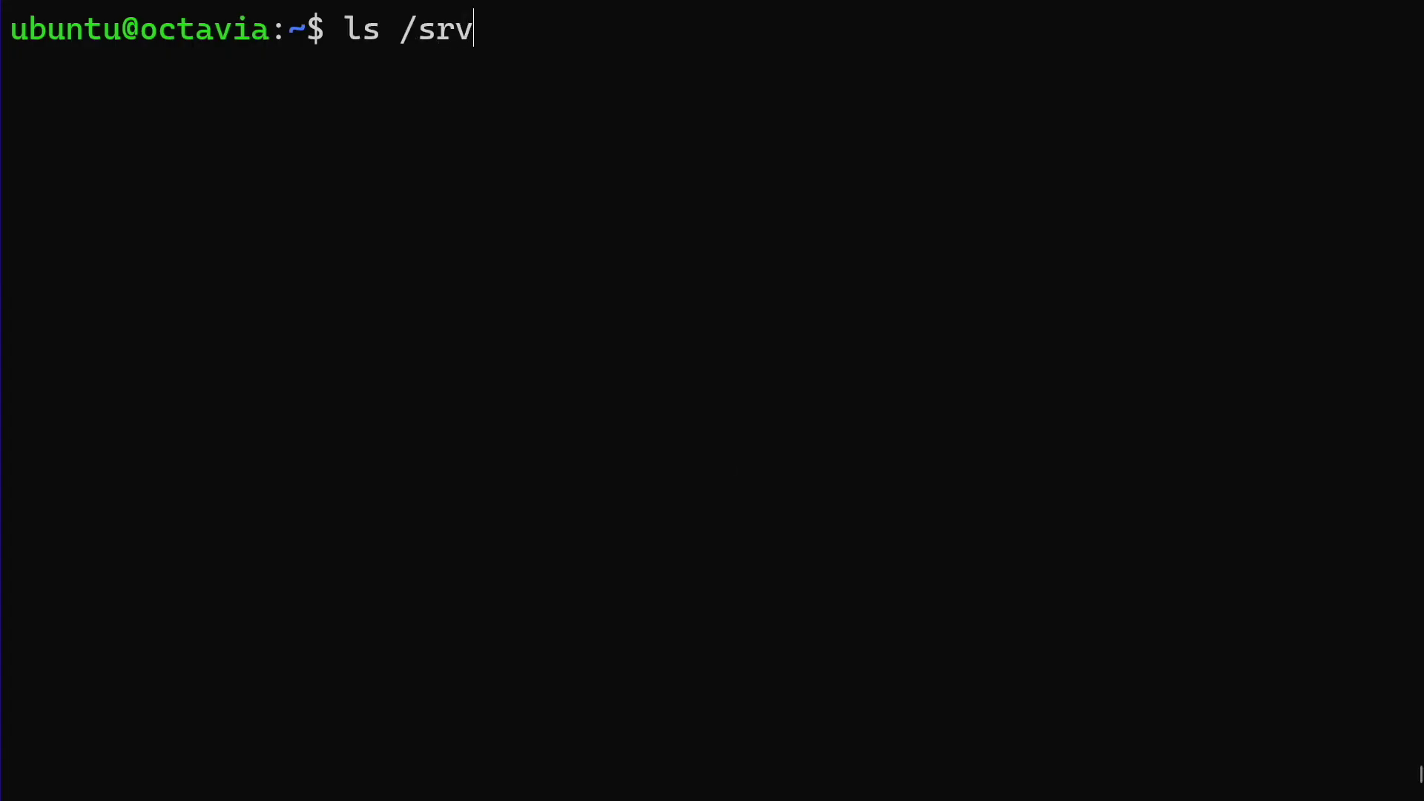
key(Return)
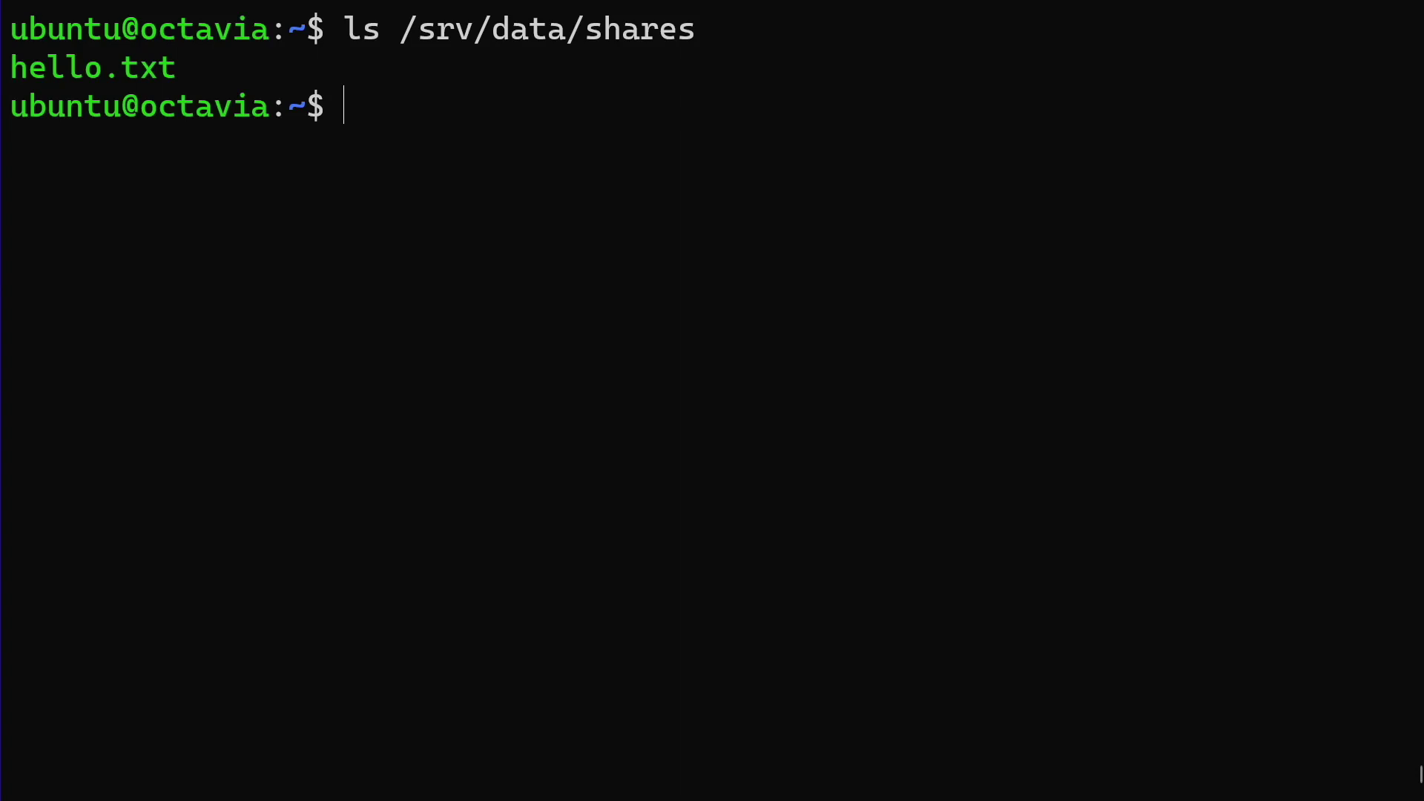